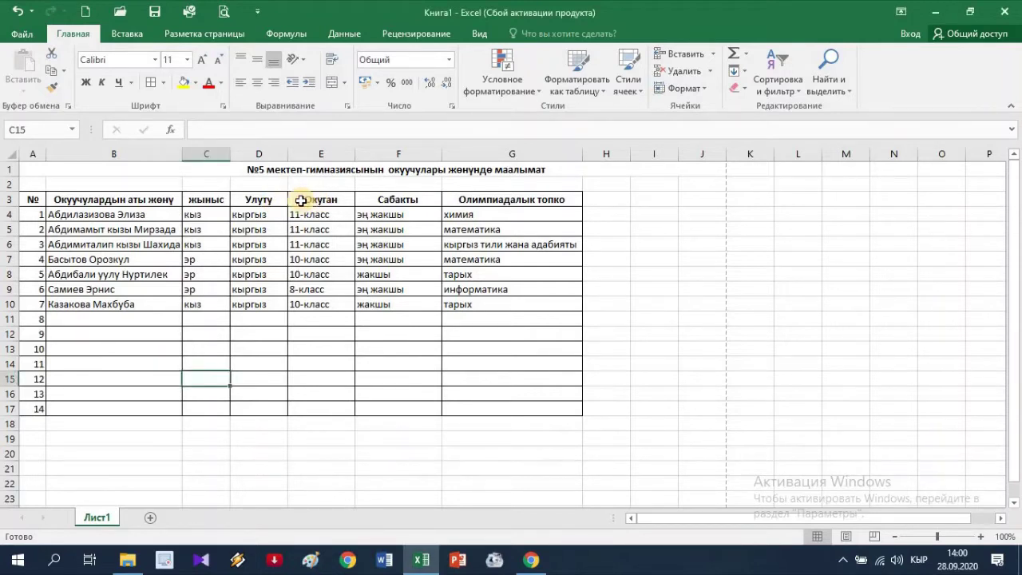
Heighten header row 3 in two drags so the Окуган классы heading shows on two lines.
click(301, 201)
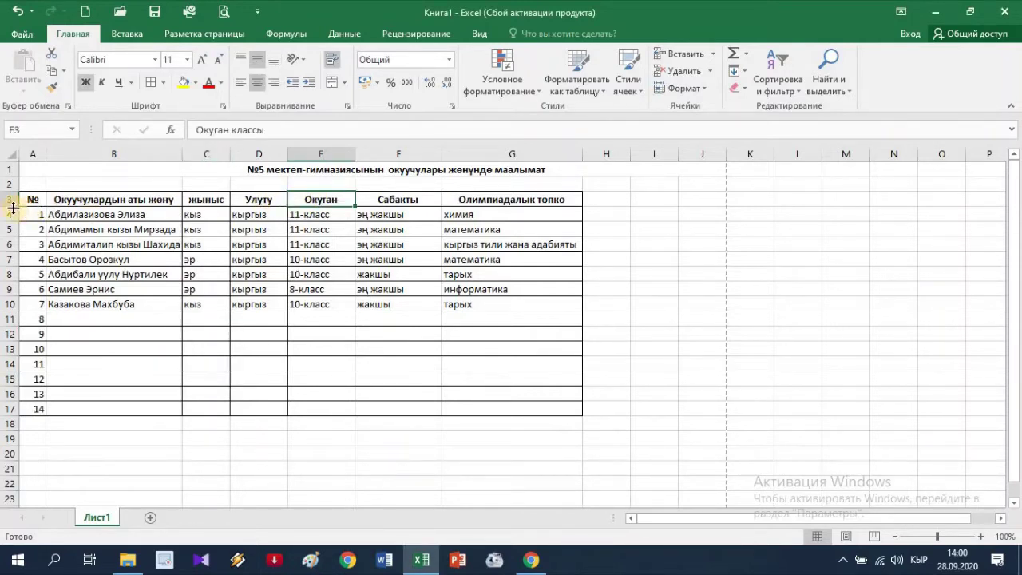
mouse_move(13, 208)
mouse_down()
mouse_move(14, 223)
mouse_move(14, 205)
mouse_up()
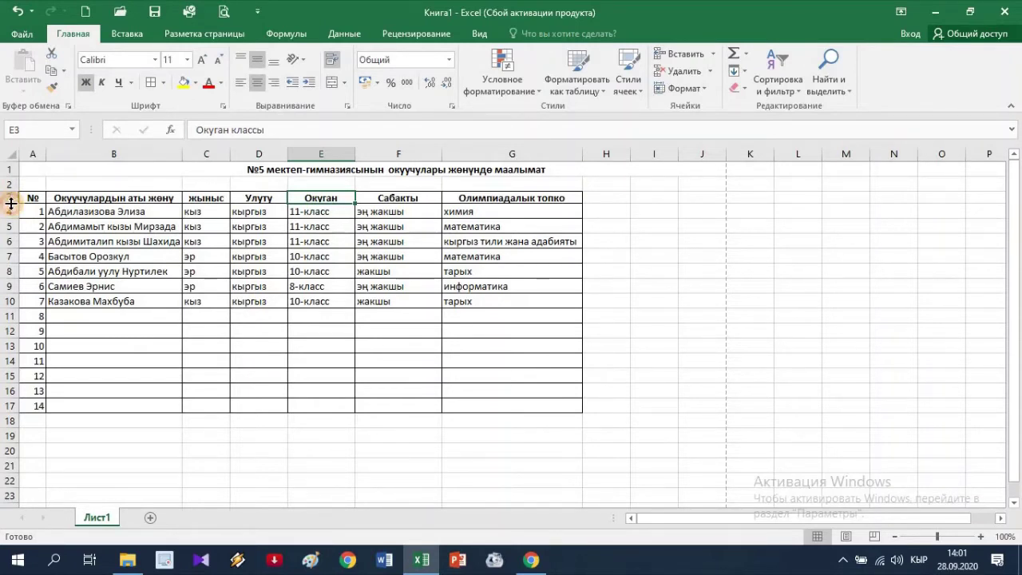
drag(10, 204, 9, 220)
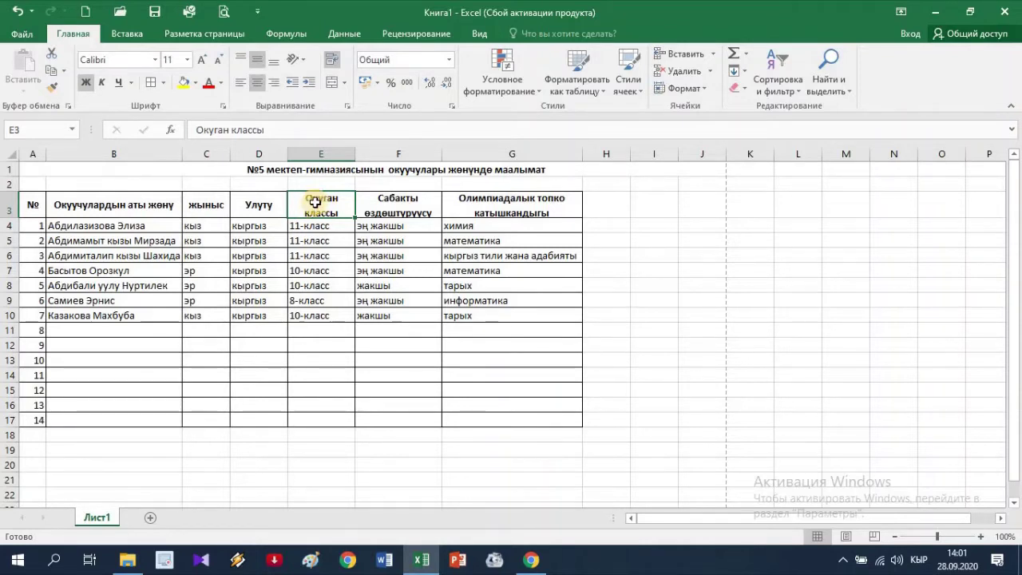
Insert an entire blank column at E, ahead of the Окуган классы column.
right_click(317, 206)
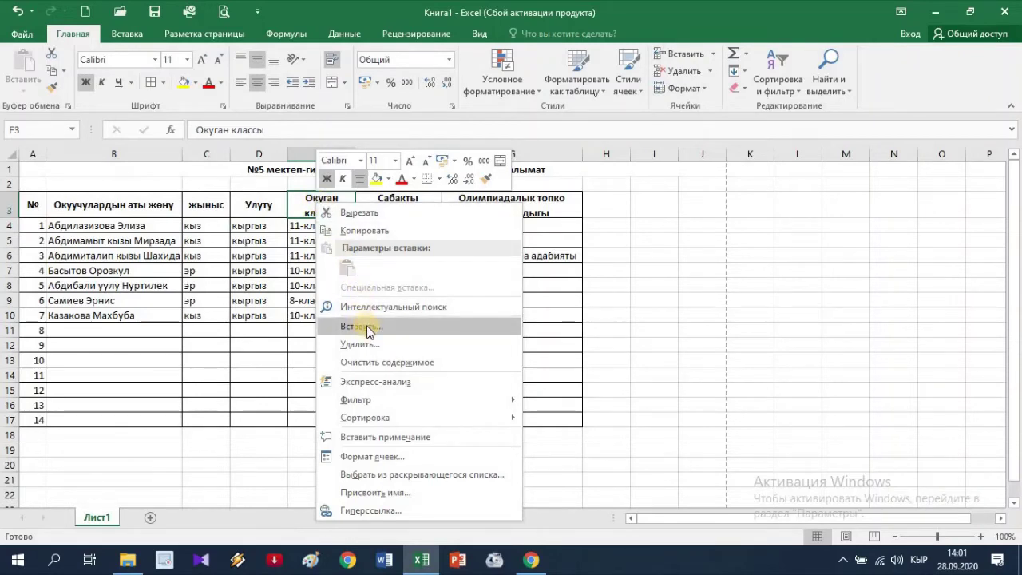
click(369, 329)
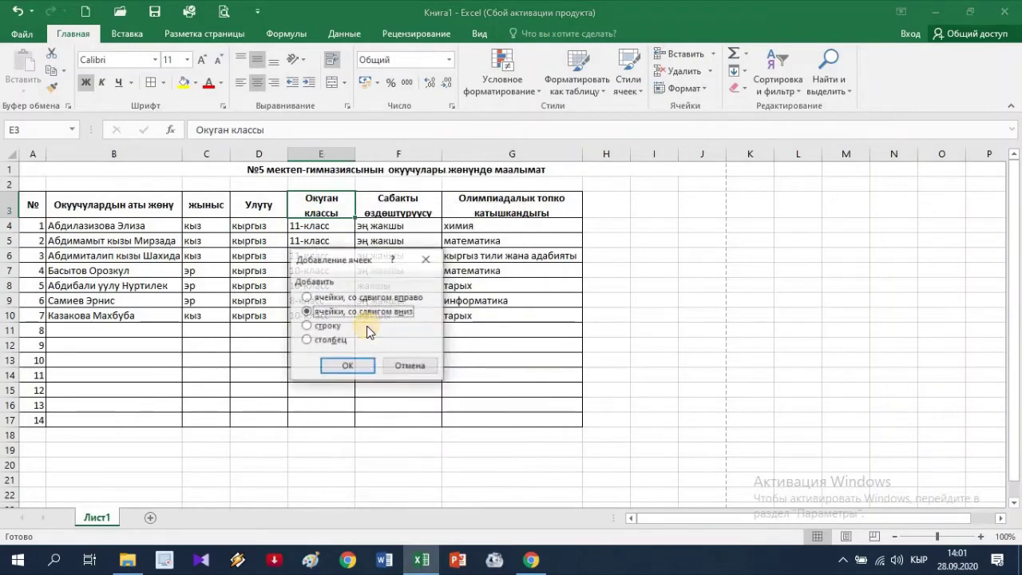
click(317, 342)
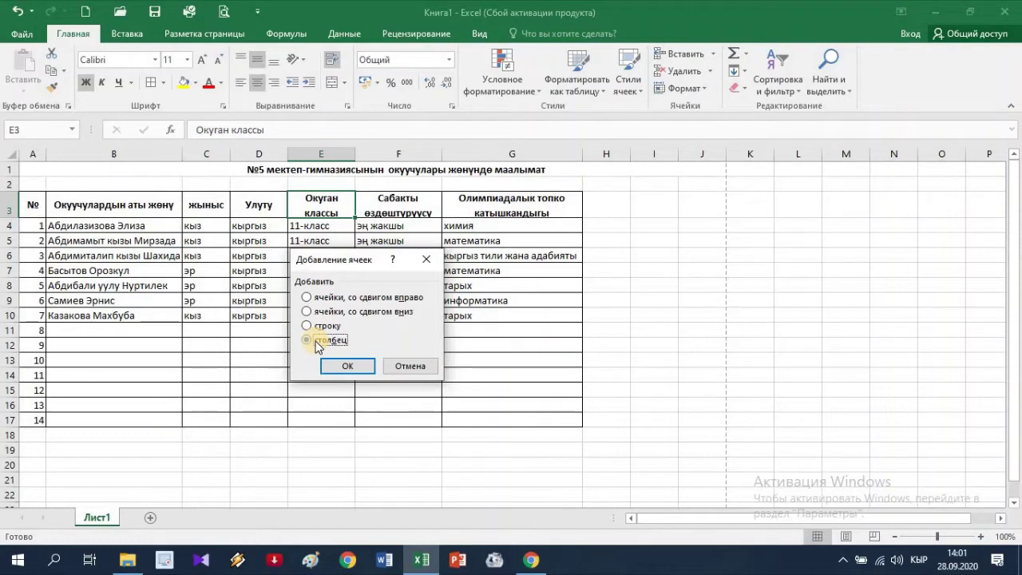
click(318, 343)
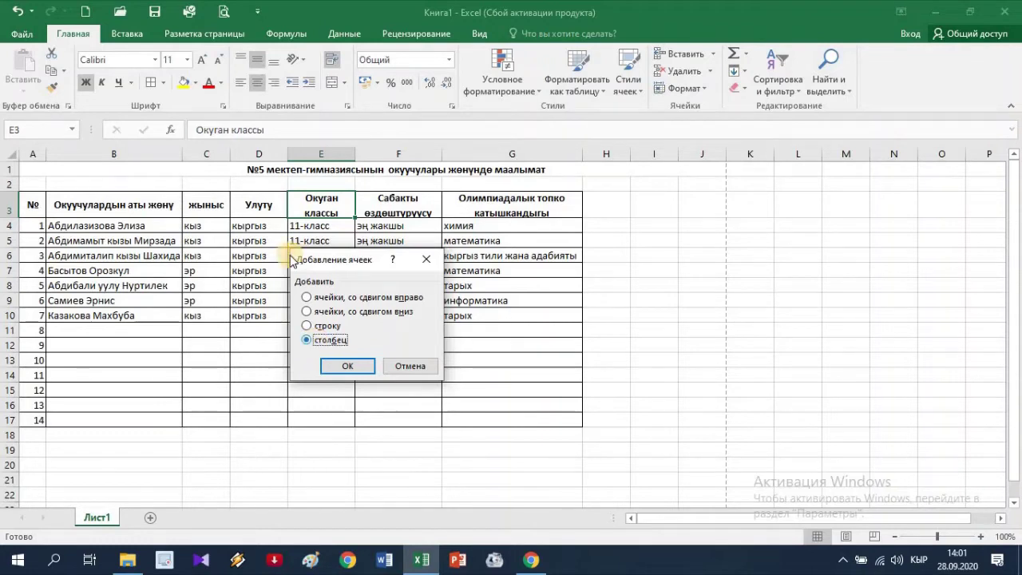
click(366, 369)
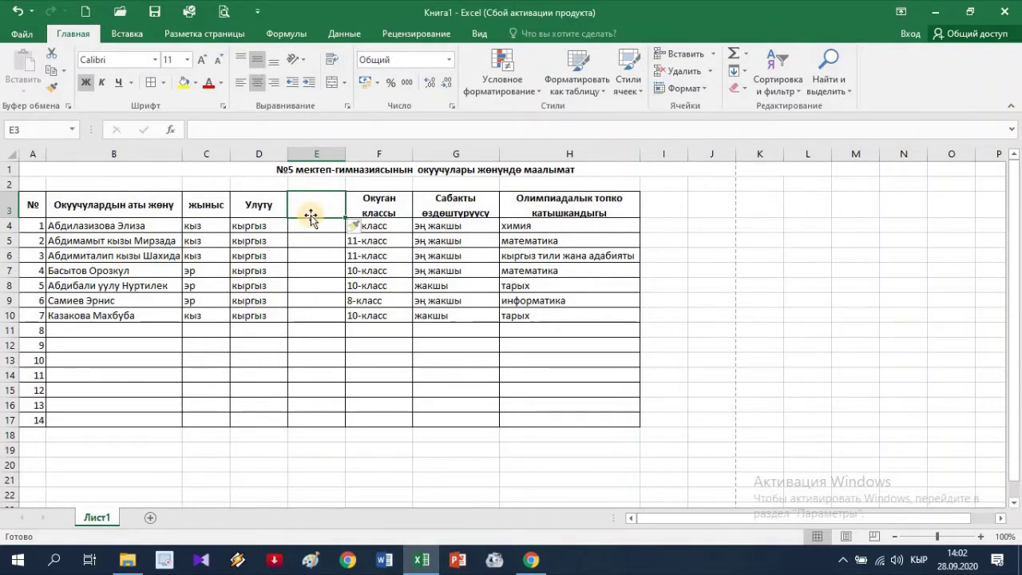
Enter the heading 'Туулган күнү, айы, жылы' in E3 and adjust header row 3's height.
text(Ту)
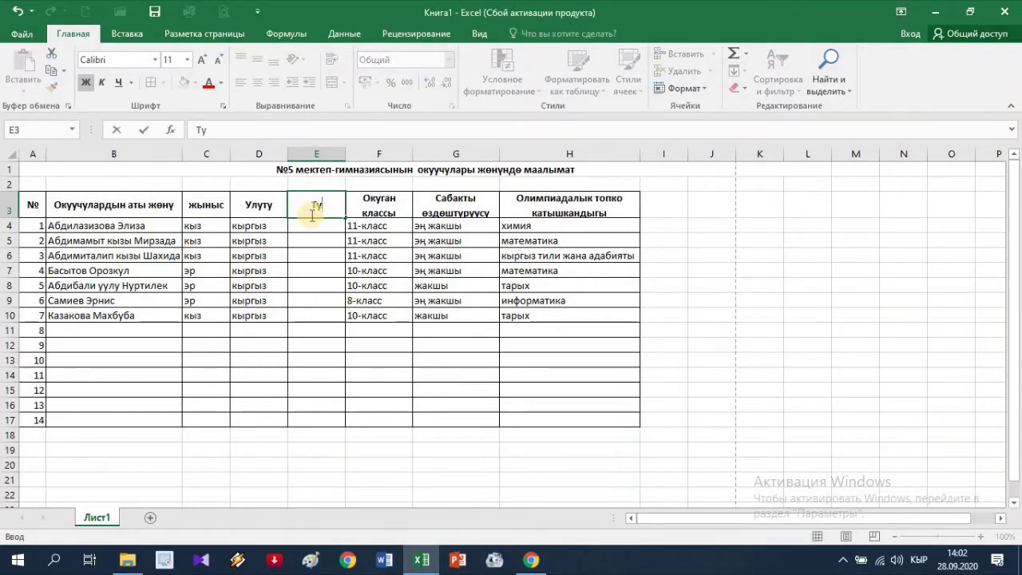
text(улга)
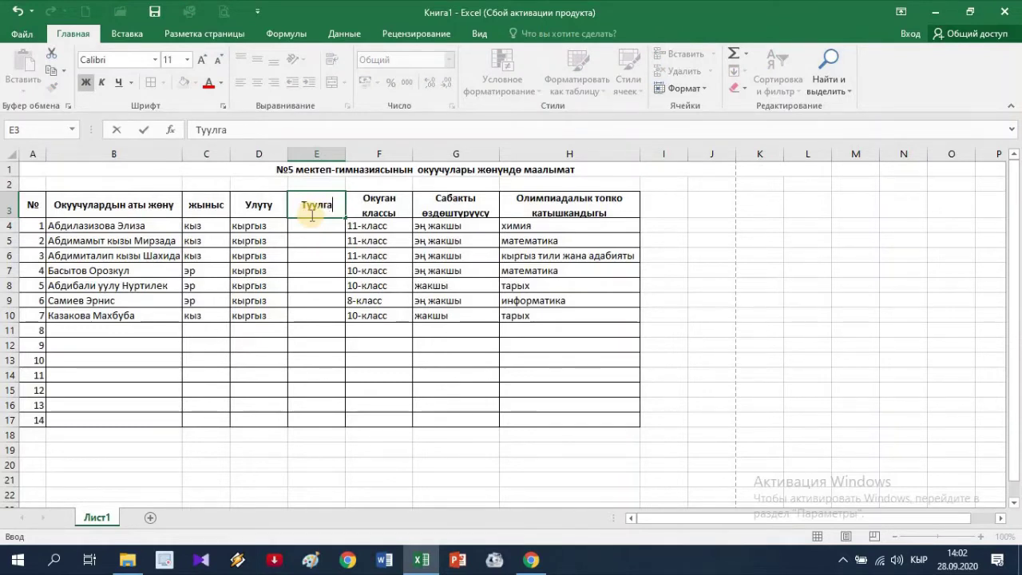
text(н к)
text(үнү)
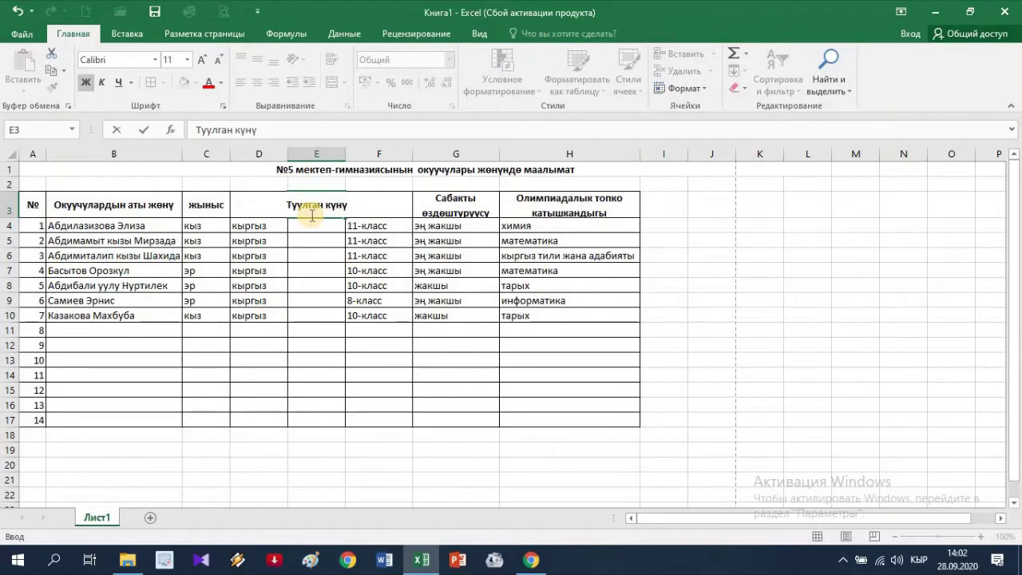
text(, ай)
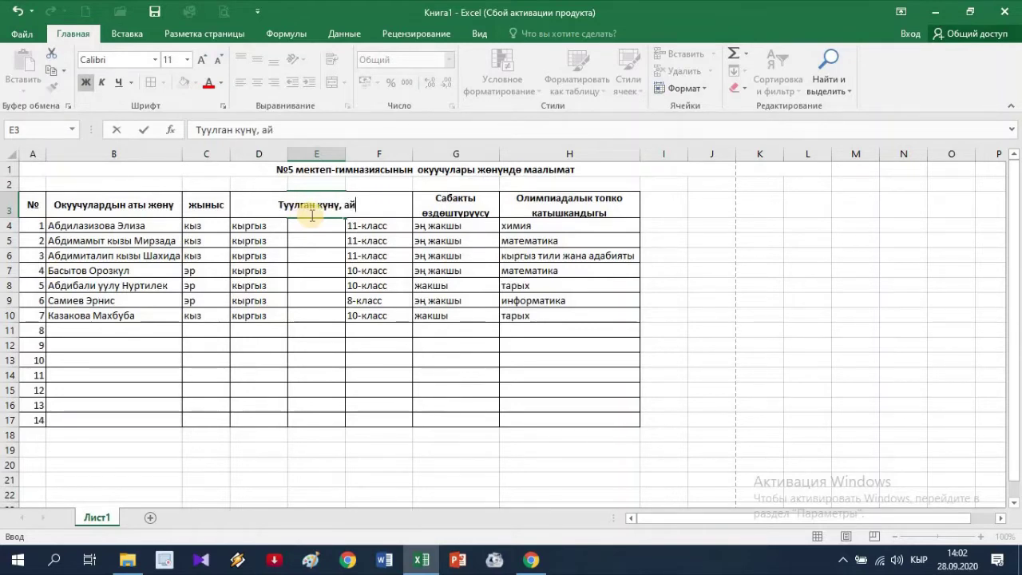
text(ы, )
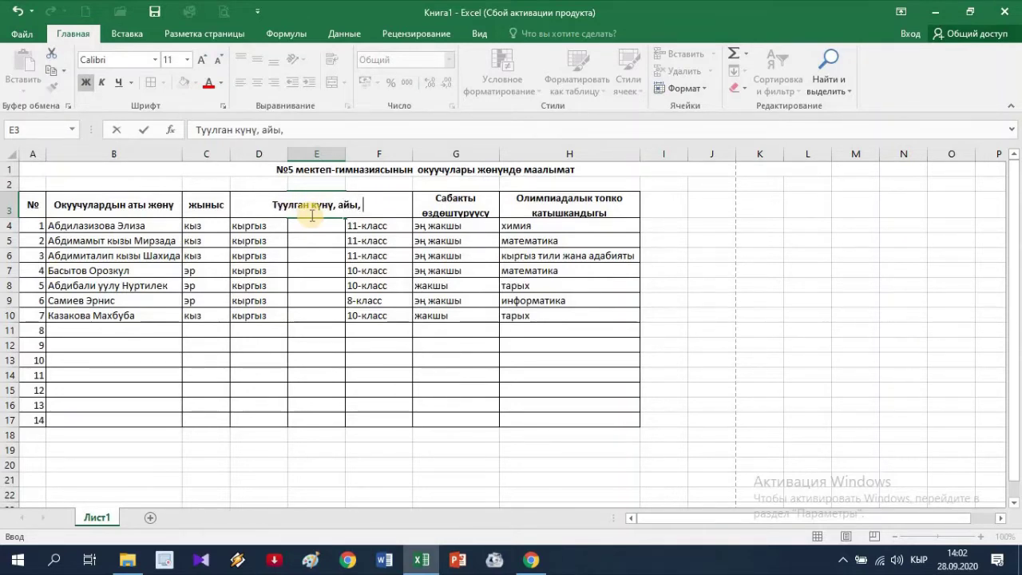
text(жылы)
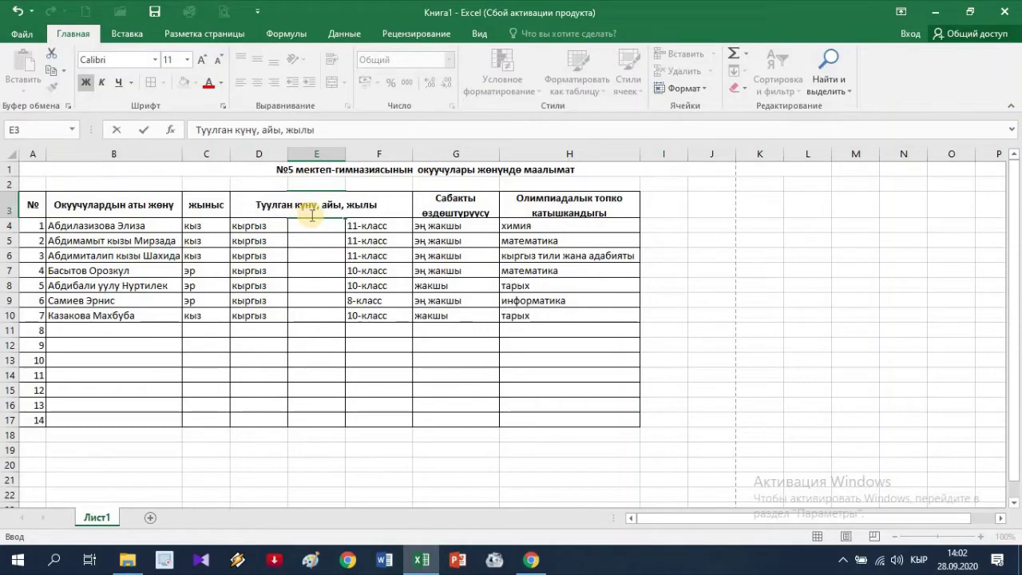
key(Return)
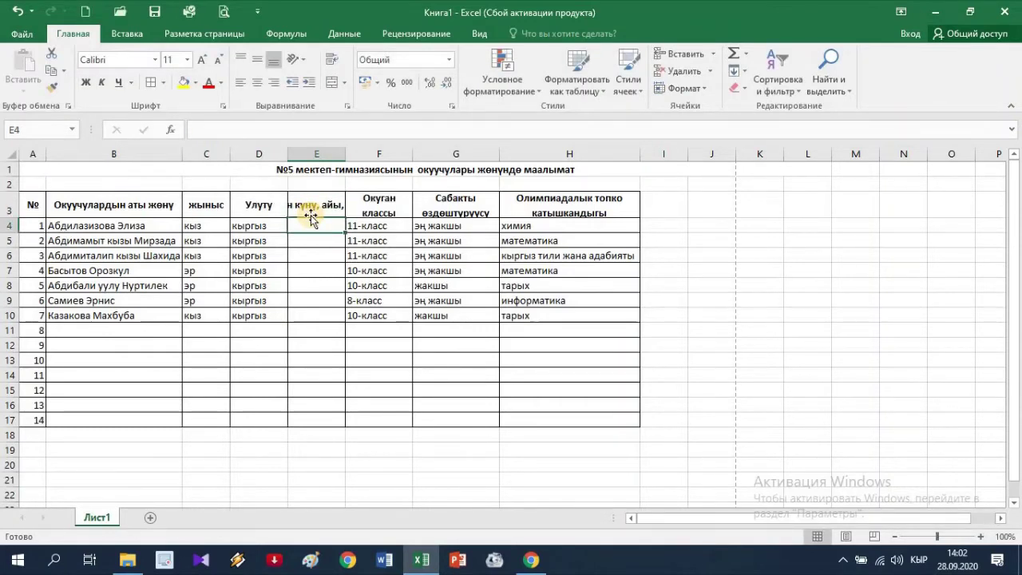
click(301, 207)
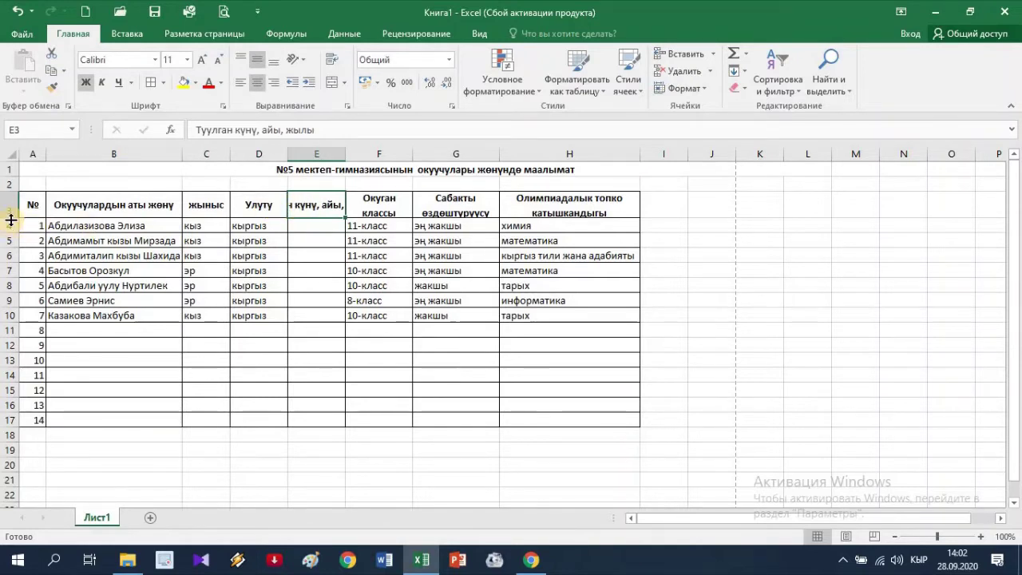
drag(11, 219, 11, 234)
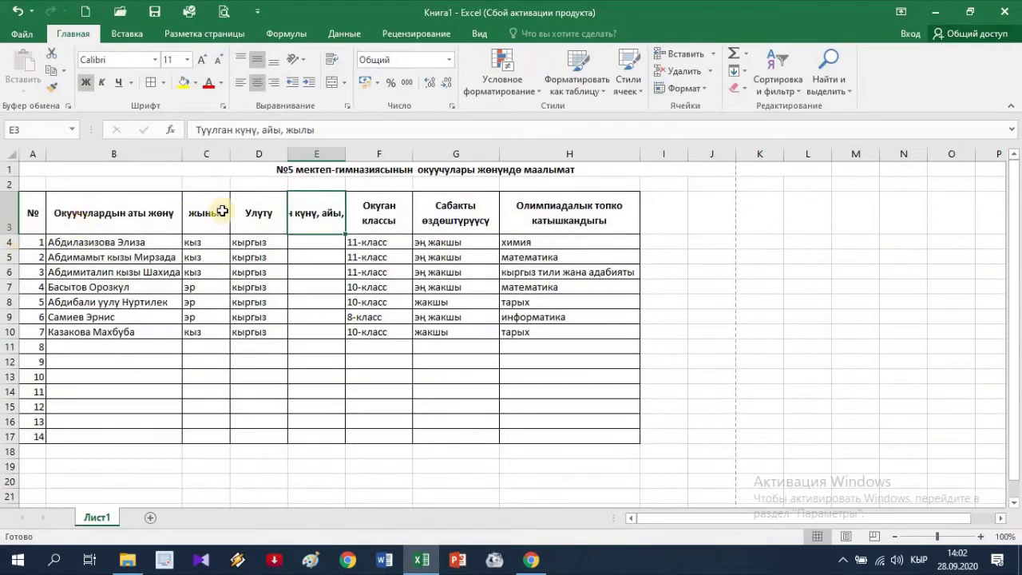
drag(12, 234, 13, 223)
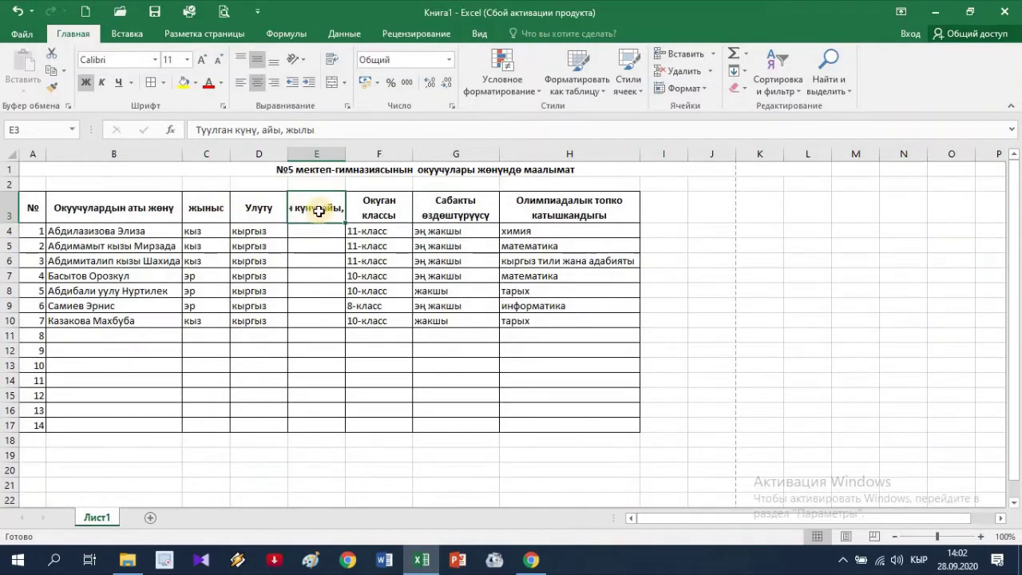
Turn on word wrap for E3 in Format Cells and heighten row 3 for three lines.
right_click(319, 210)
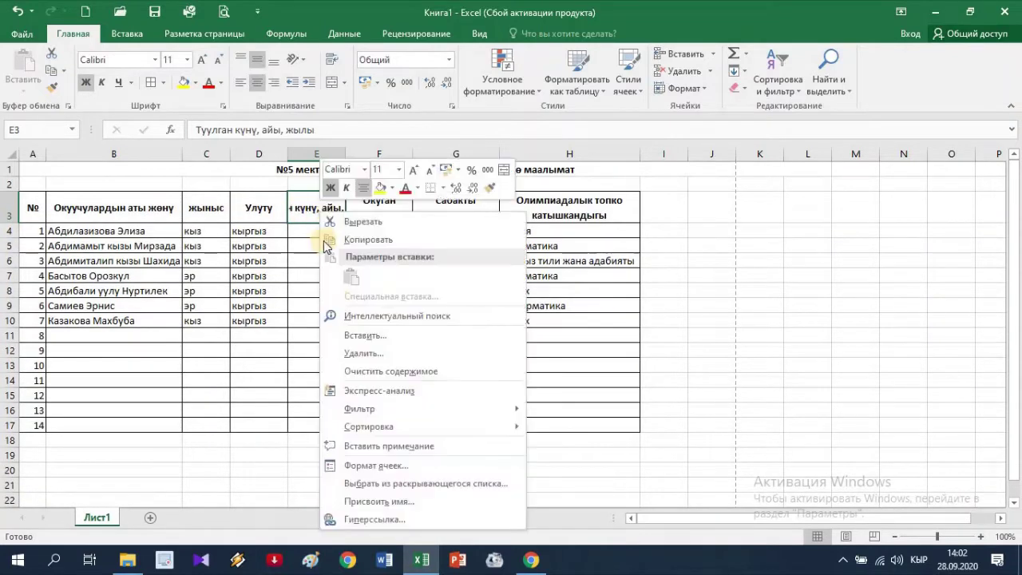
click(383, 470)
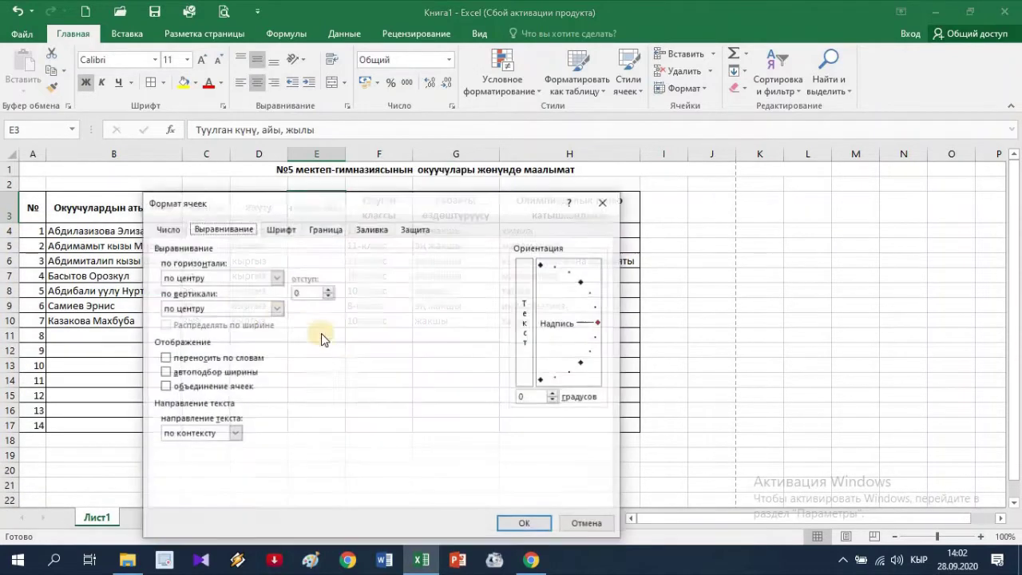
click(166, 359)
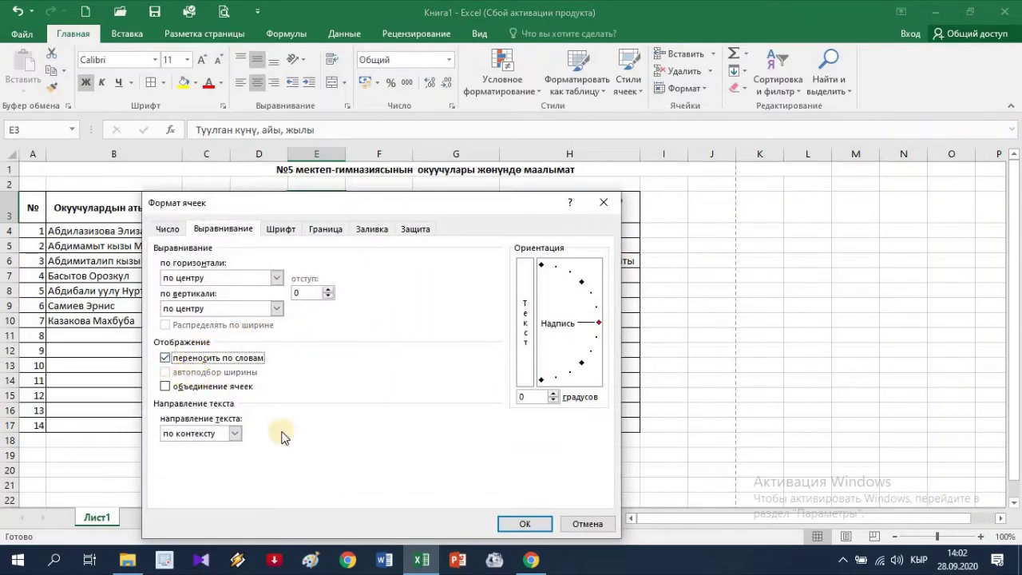
click(524, 524)
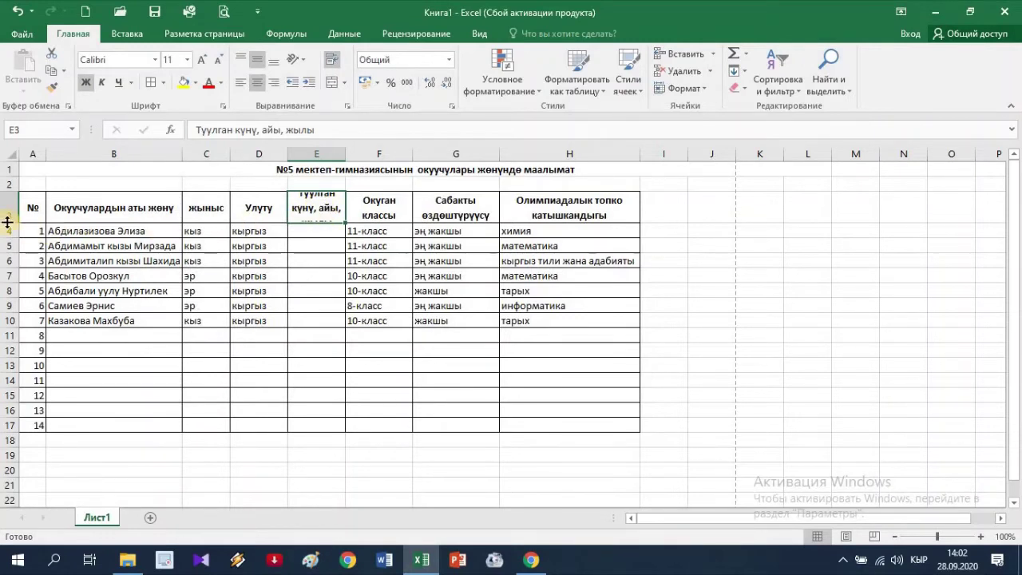
drag(7, 222, 8, 233)
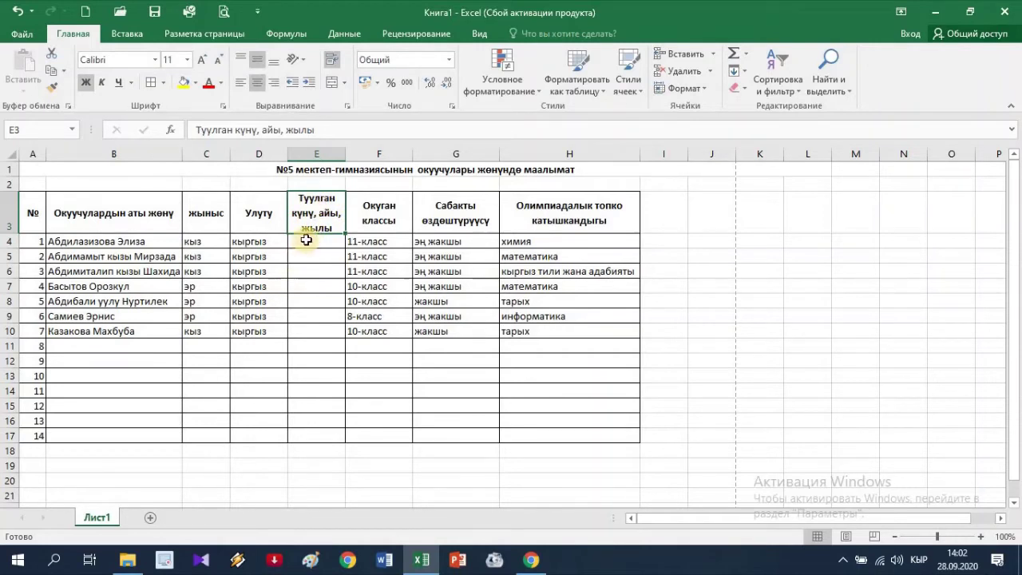
Enter the students' birth dates in column E (e.g. 01.07.2004, 28.11.2005), then select header row 3.
key(Return)
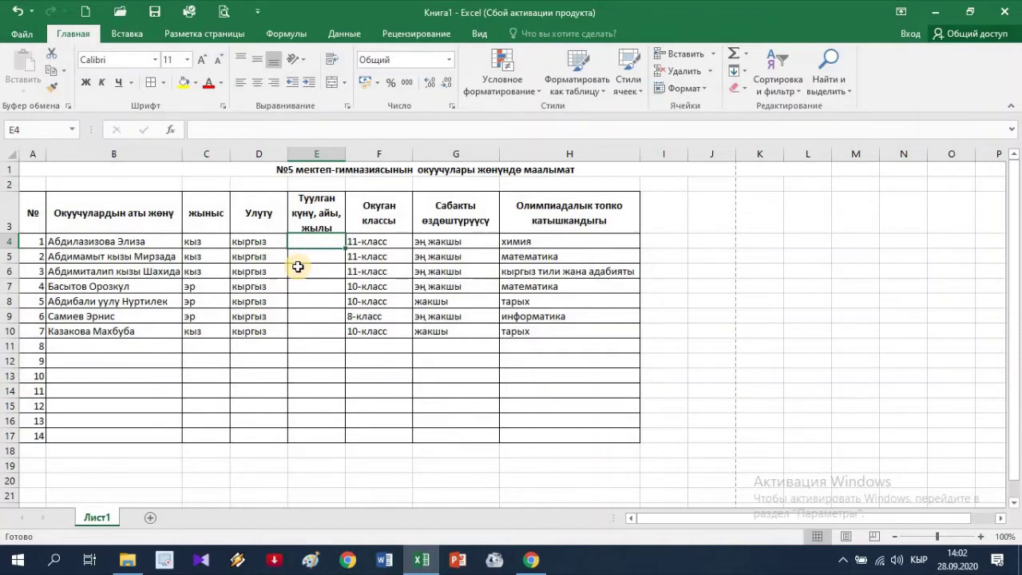
text(01.07.2004)
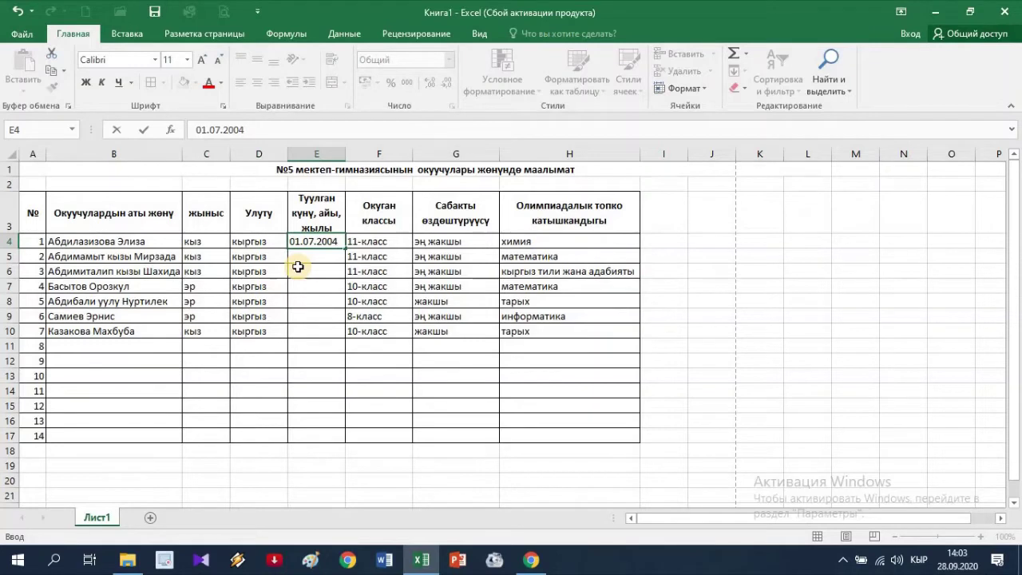
key(Return)
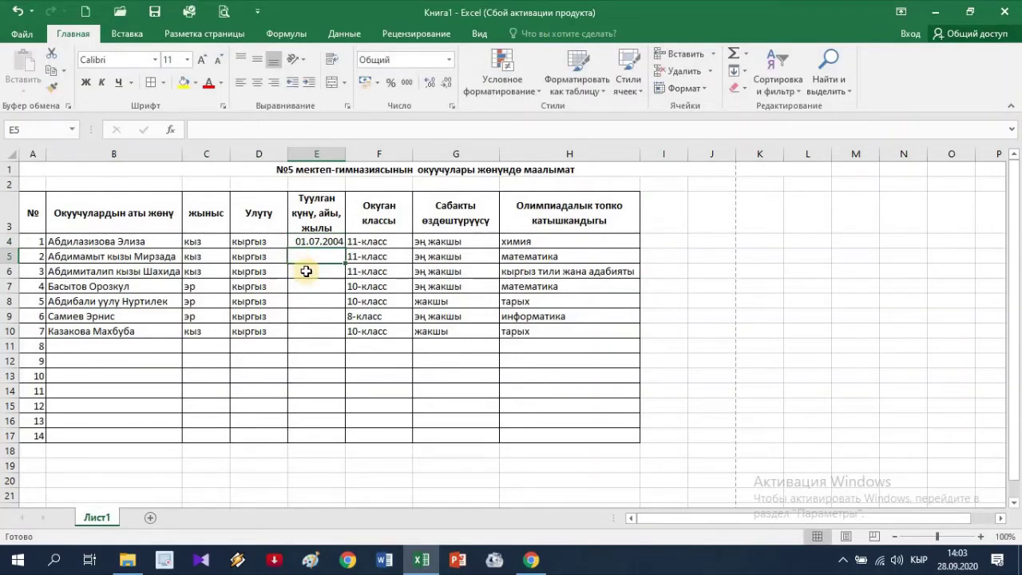
text(25.03.2004)
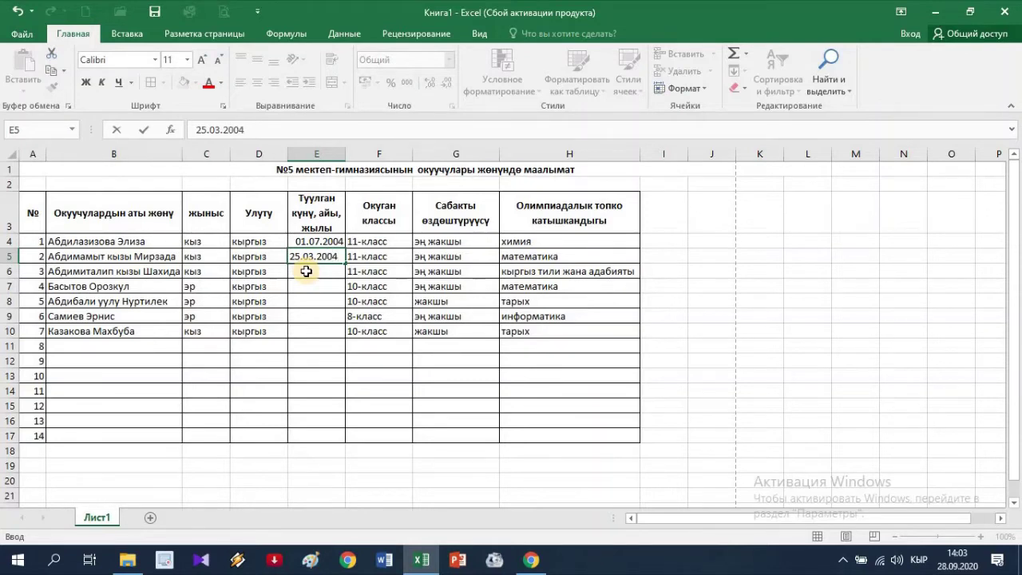
click(306, 272)
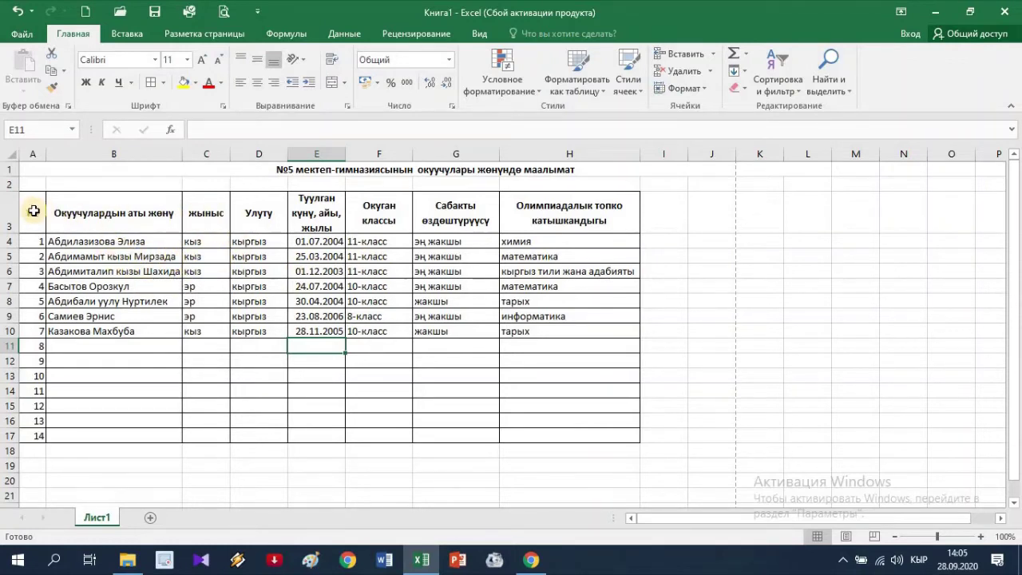
drag(33, 211, 508, 222)
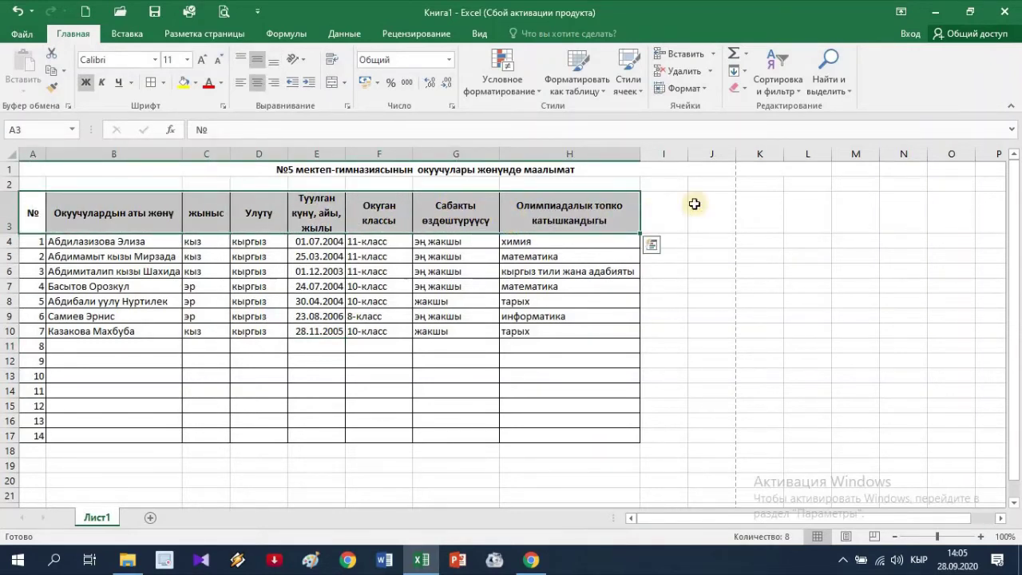
Enable Filter from the Data tab so every row 3 heading gets a filter button.
click(773, 84)
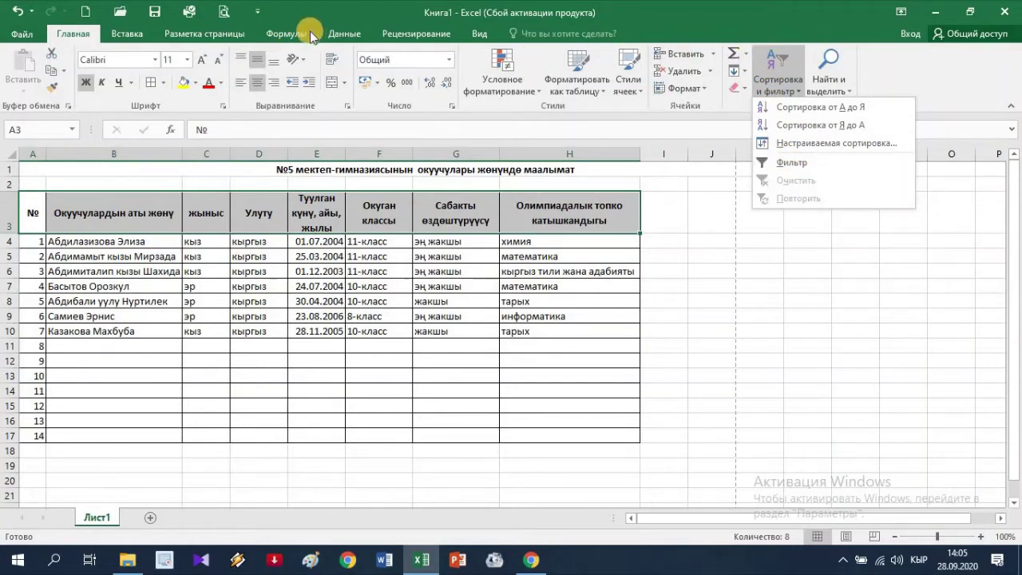
click(343, 34)
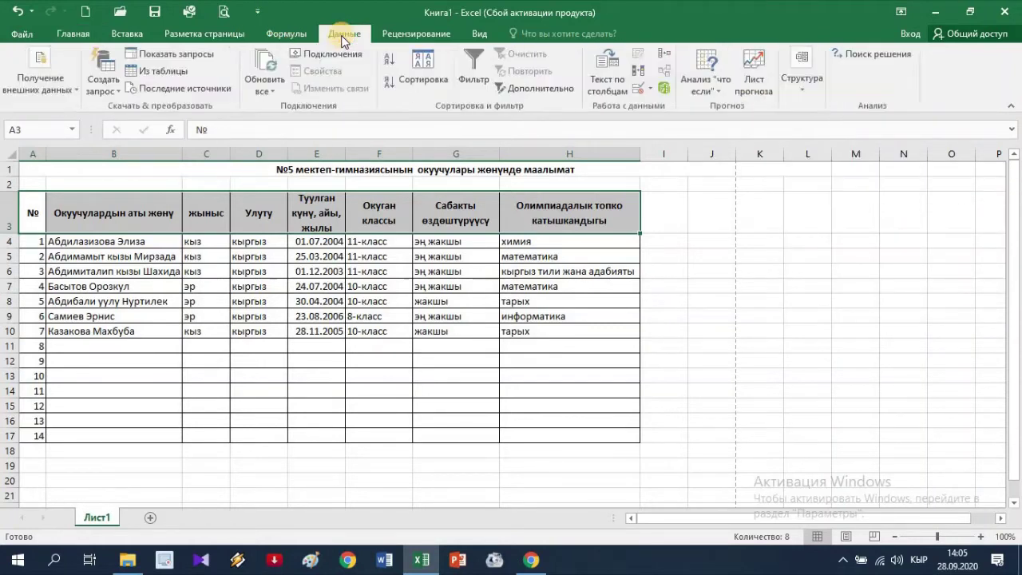
click(472, 65)
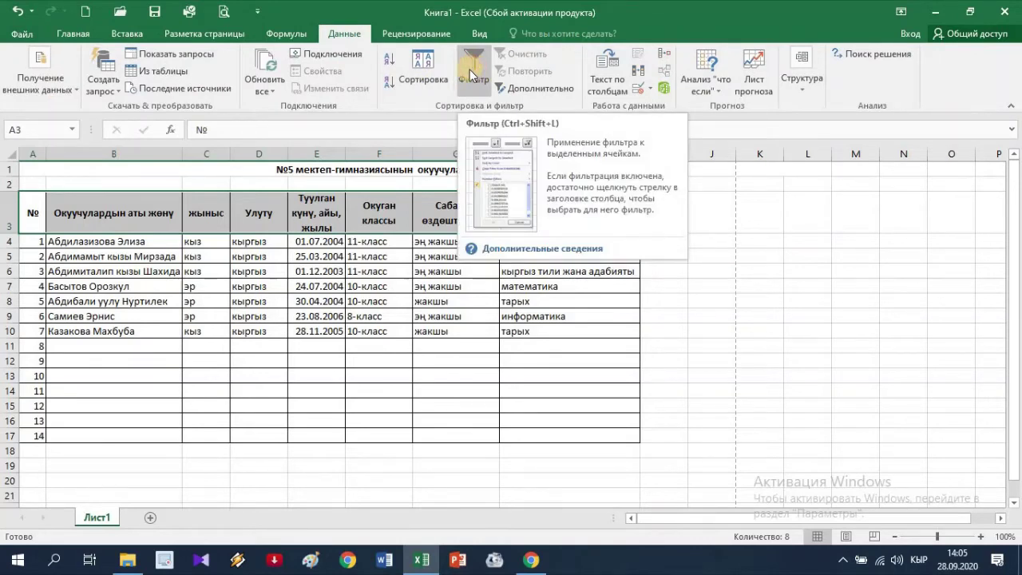
click(262, 260)
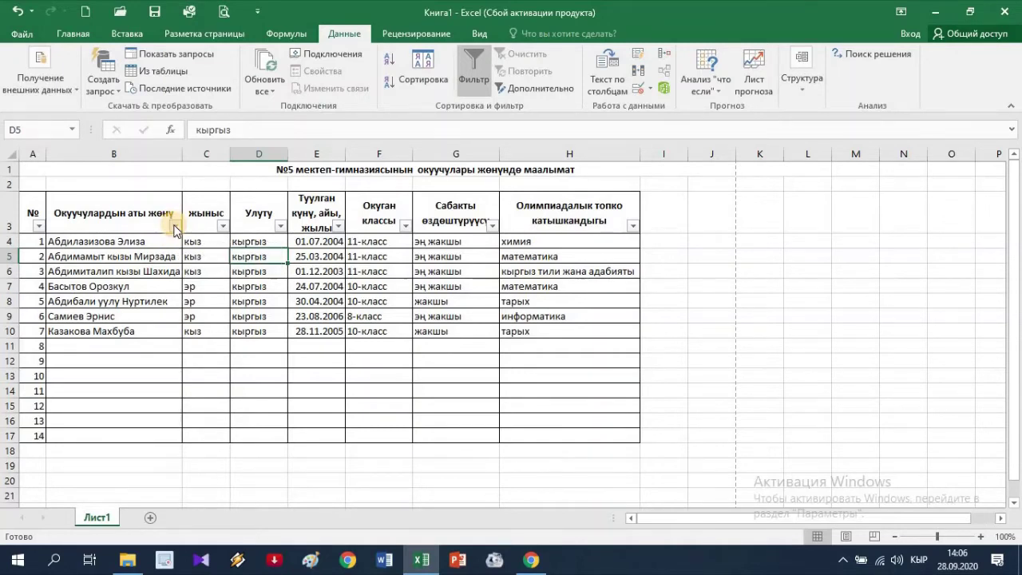
click(174, 226)
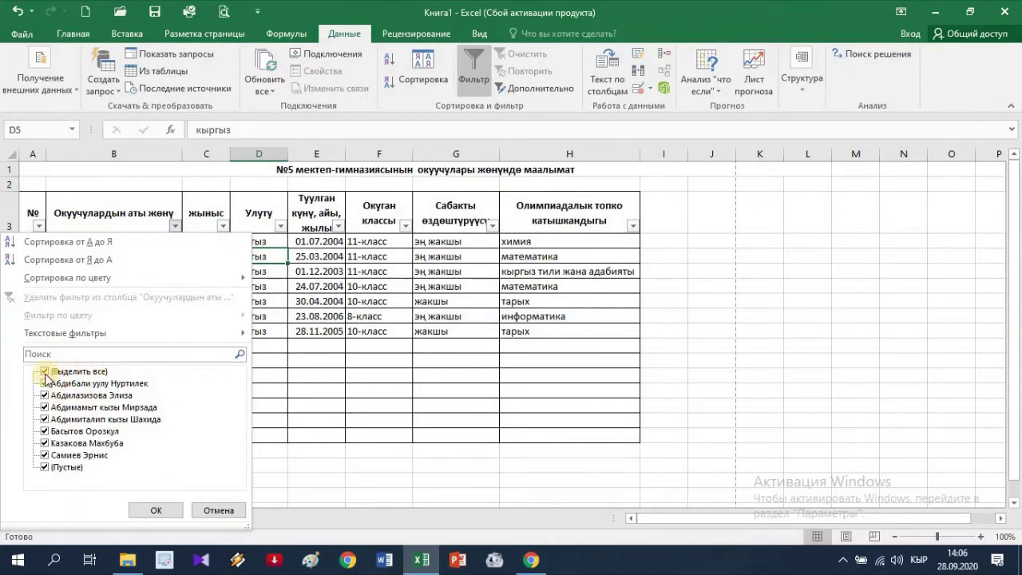
click(44, 372)
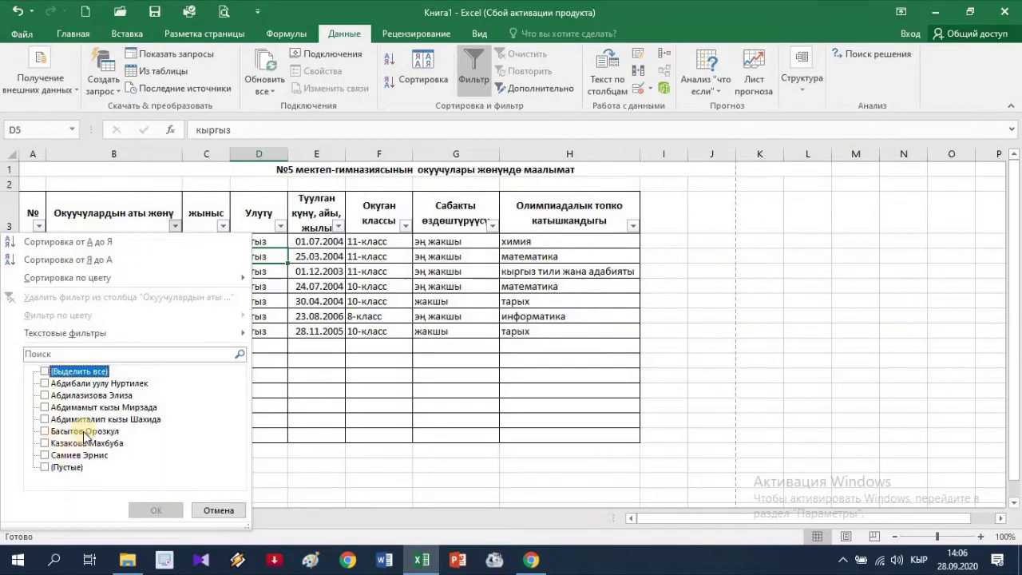
click(62, 357)
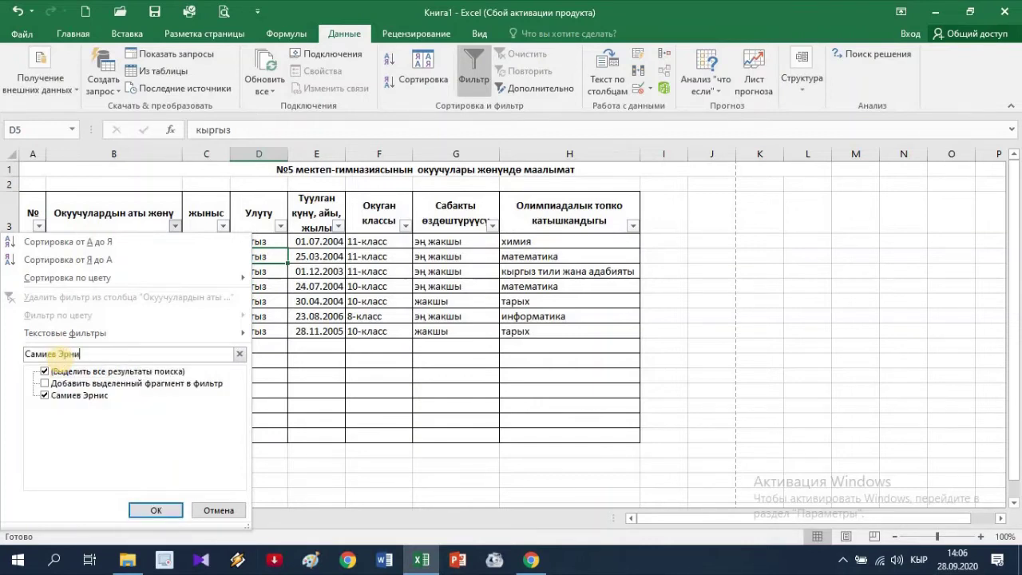
text(ч)
click(156, 511)
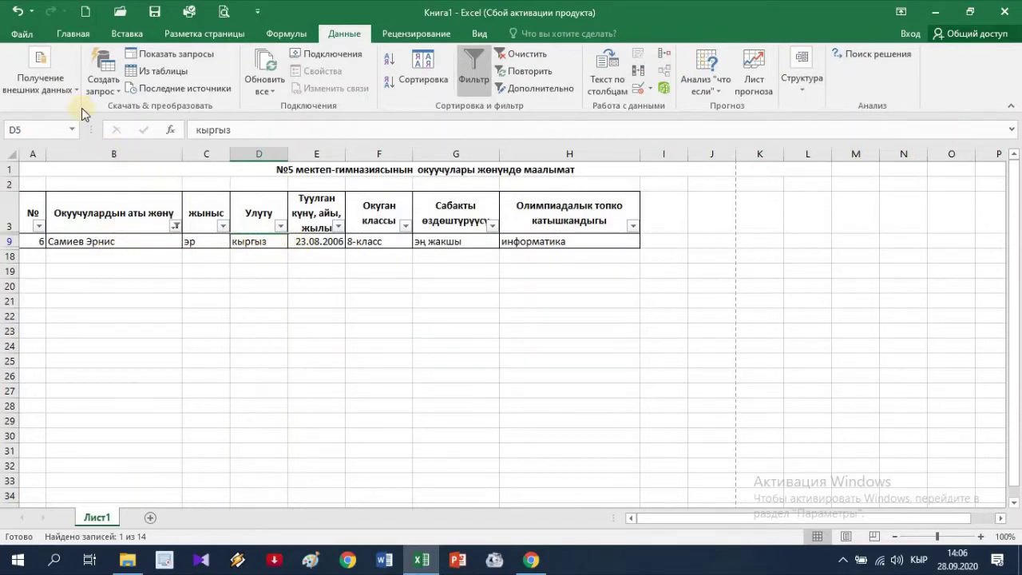
click(16, 11)
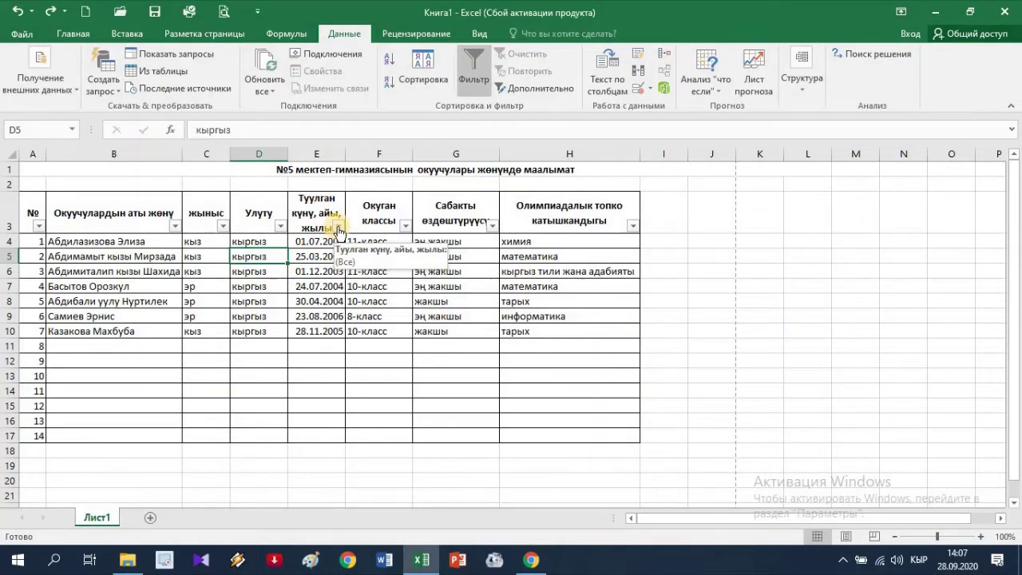
Filter the birth date column to 2004 only, then undo it with Ctrl+Z.
click(340, 228)
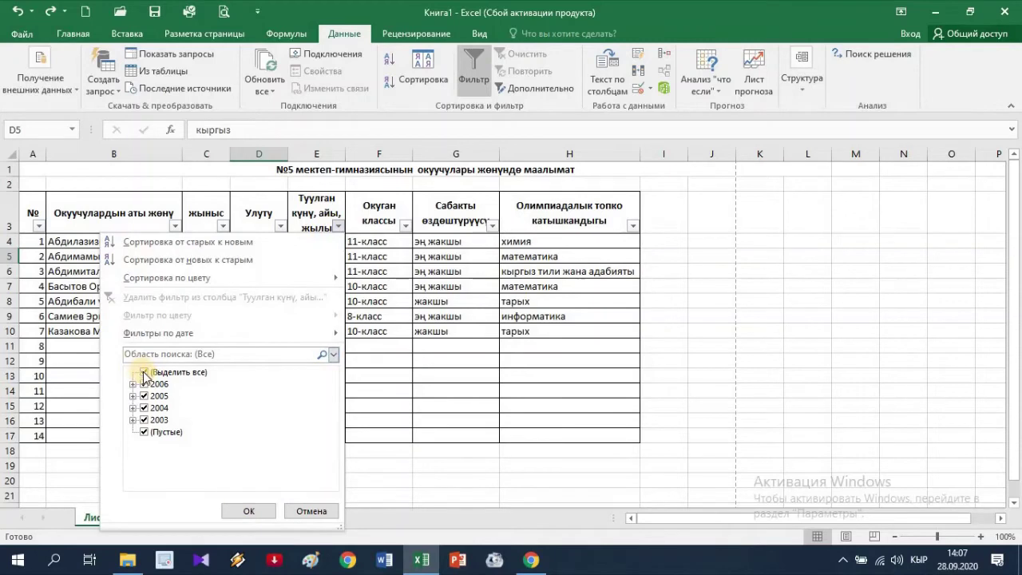
click(144, 373)
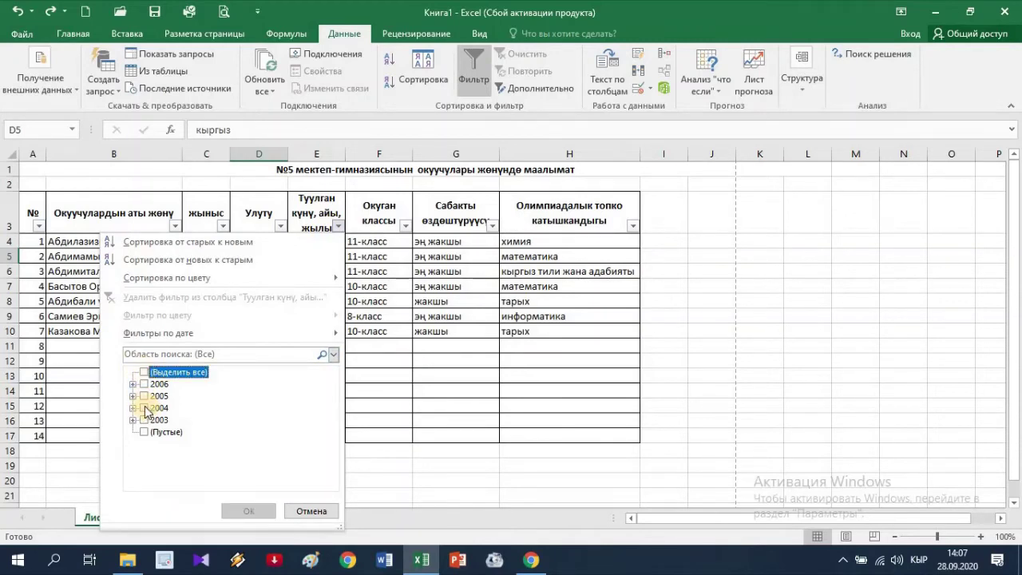
click(145, 408)
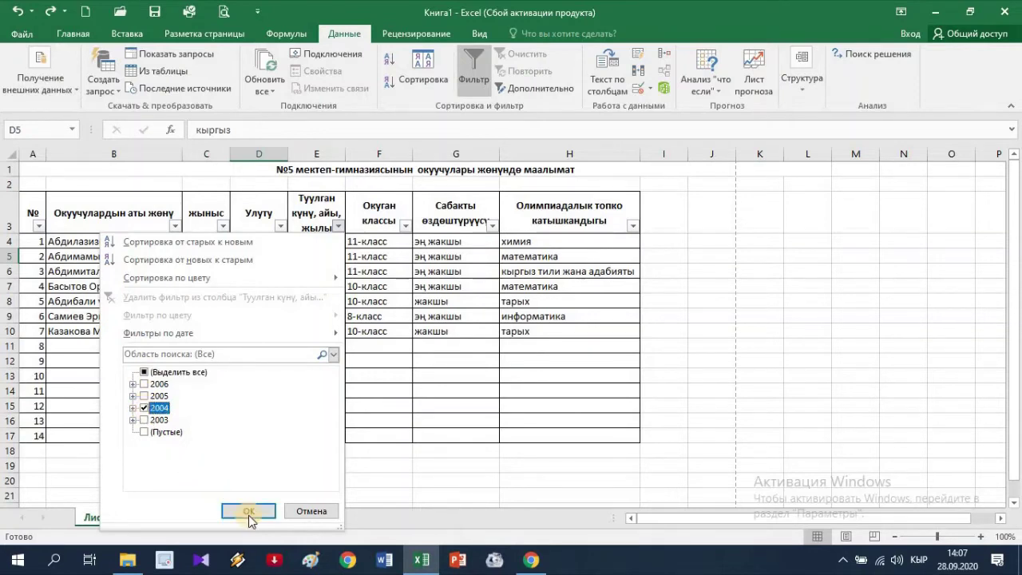
click(249, 512)
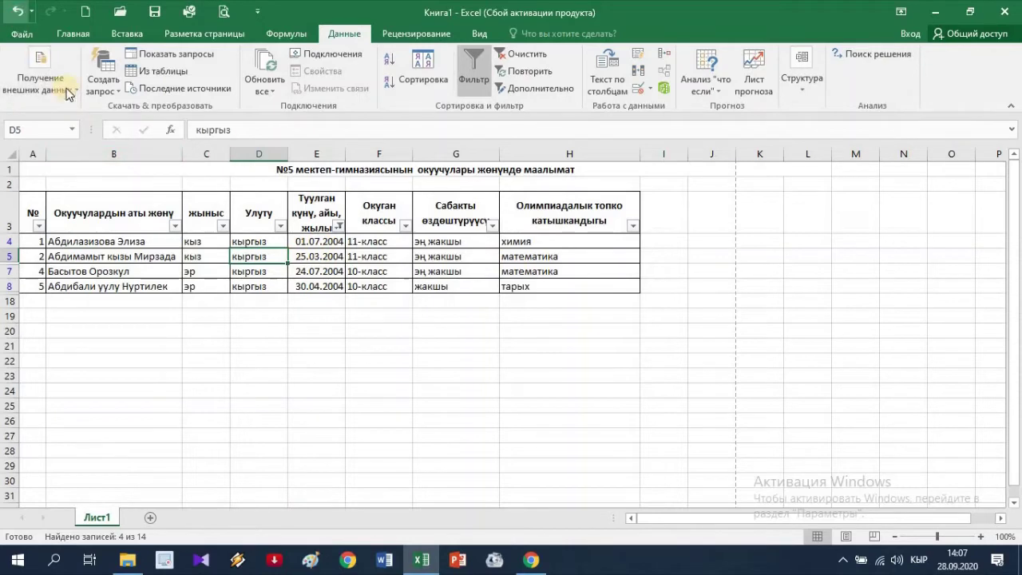
key(ctrl+z)
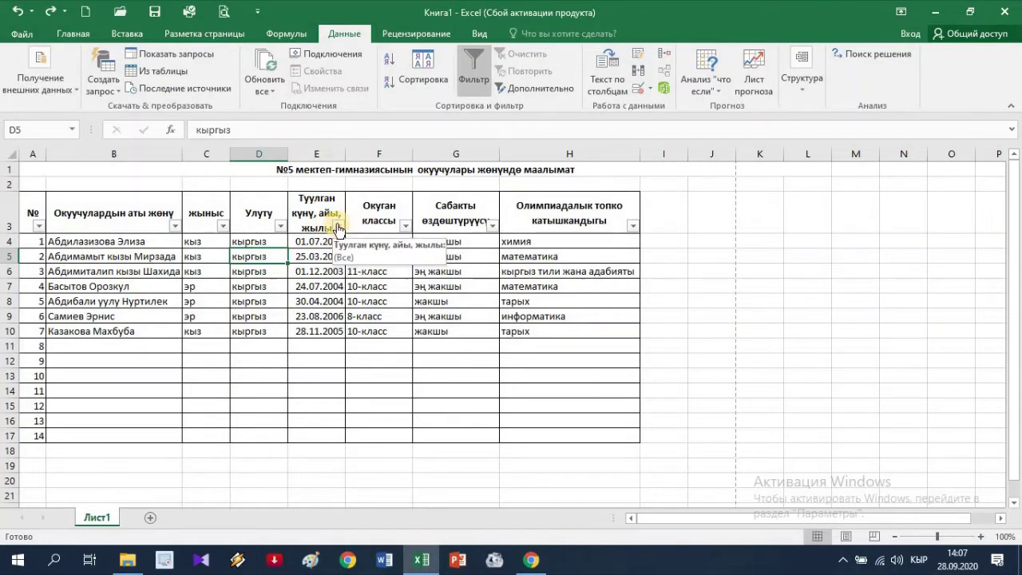
Filter the birth date column to show only students born in 2005.
click(338, 227)
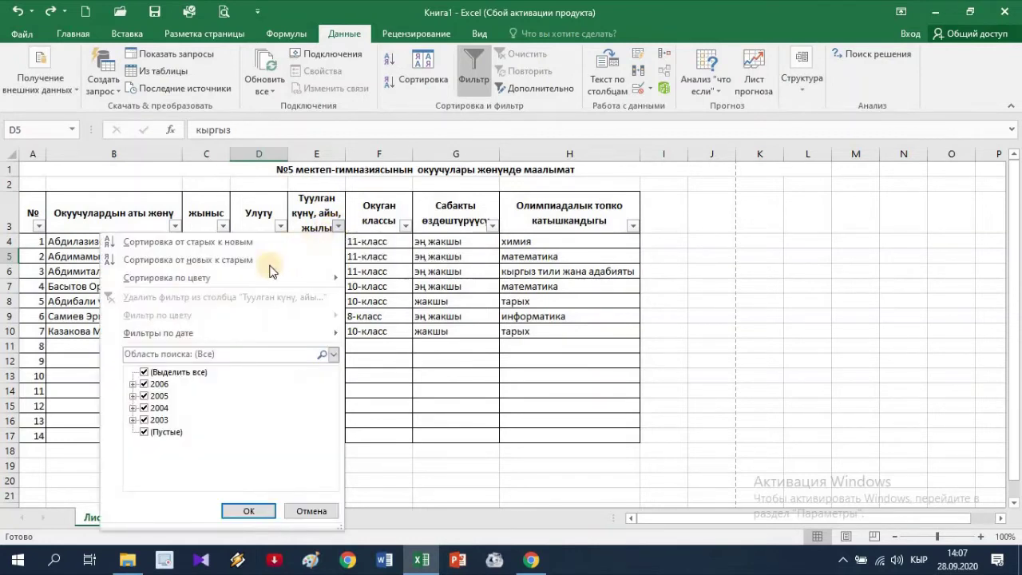
click(144, 373)
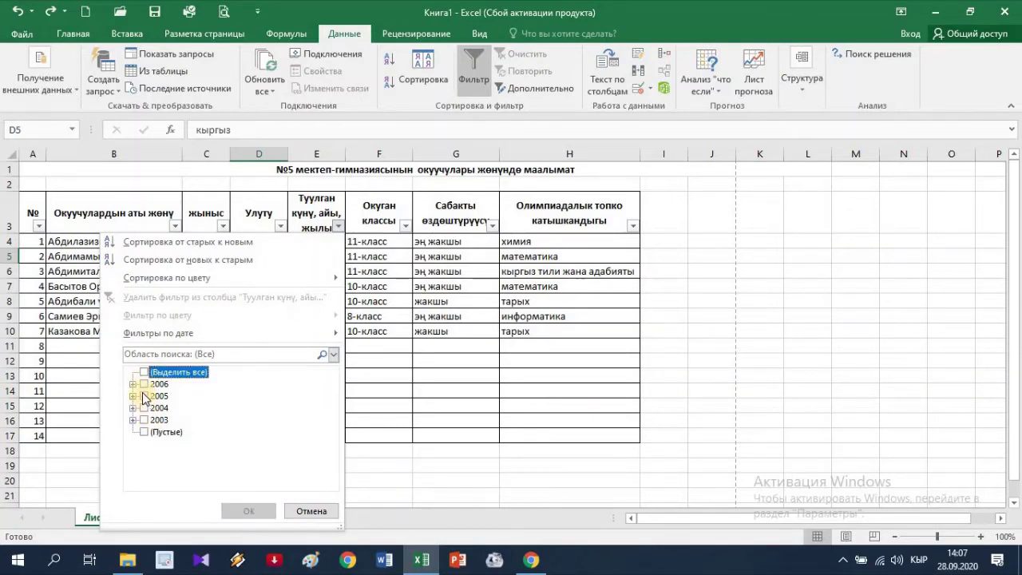
click(144, 384)
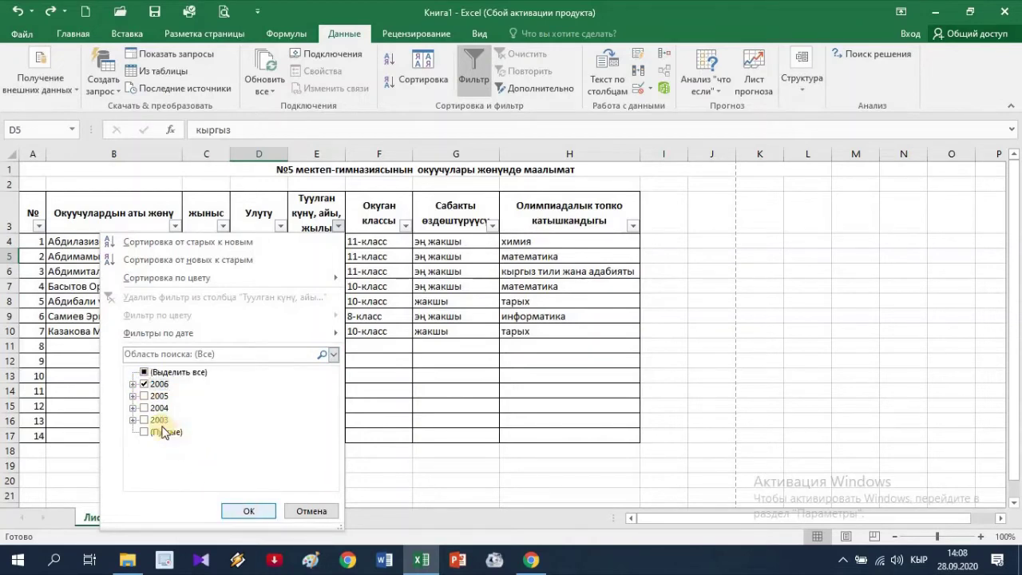
click(144, 396)
click(144, 384)
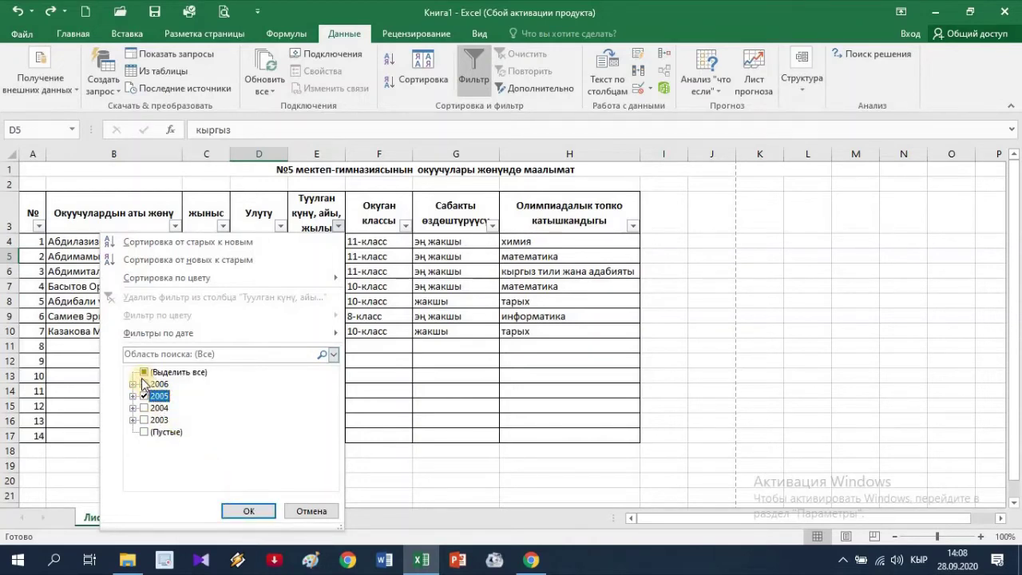
click(249, 512)
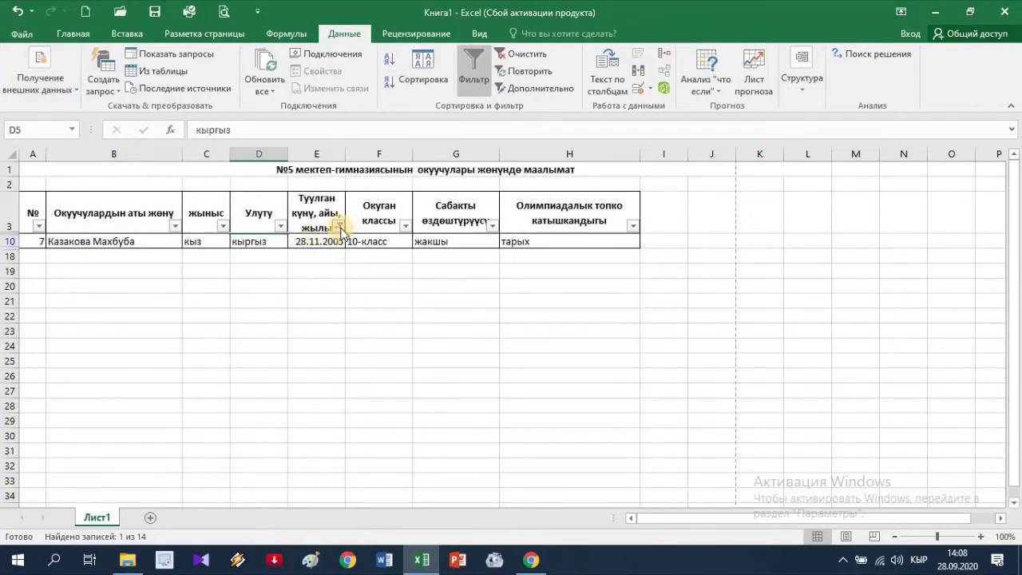
Add 2006 to the birth date filter so 2005 and 2006 students show.
click(339, 228)
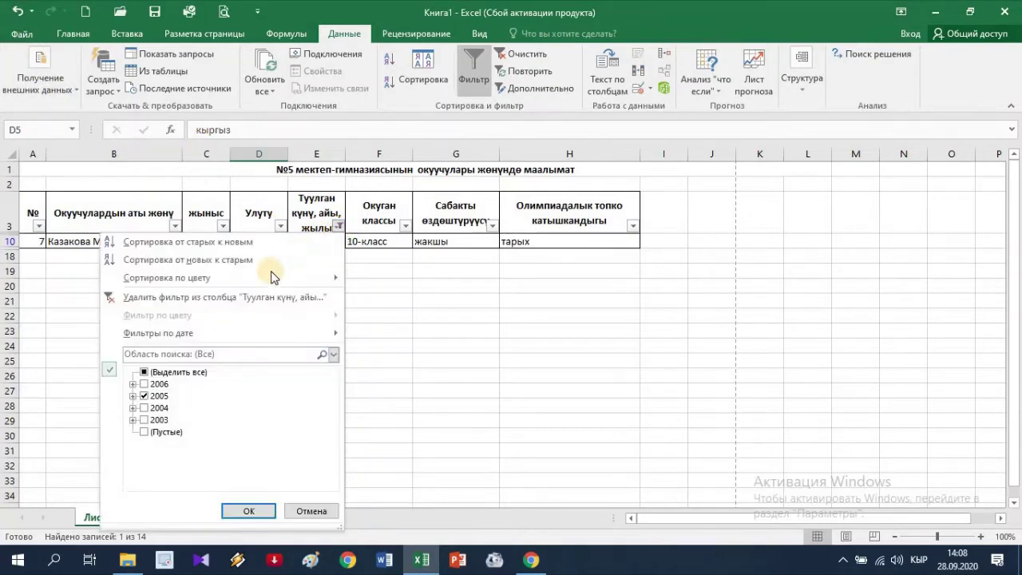
click(145, 385)
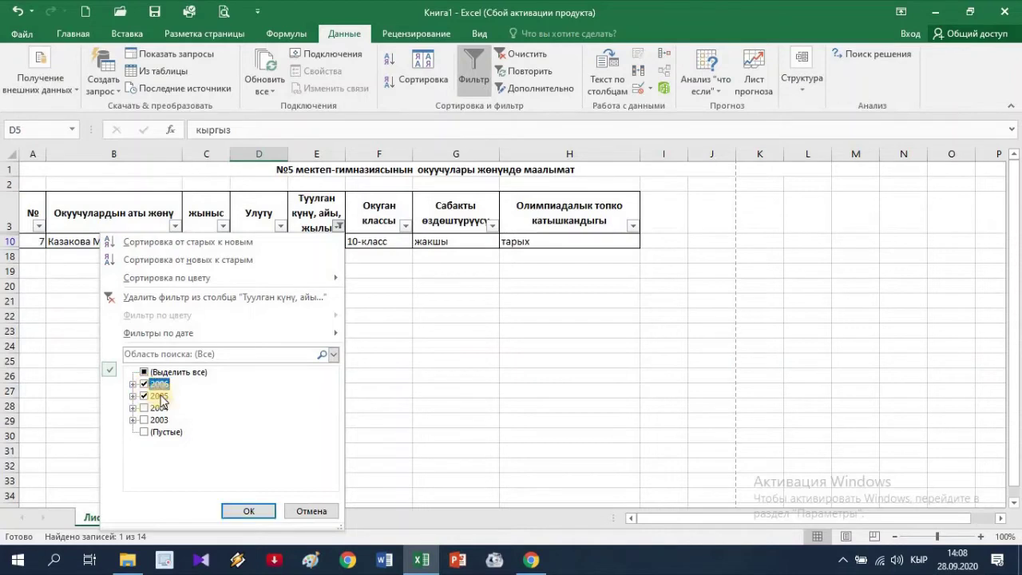
click(241, 511)
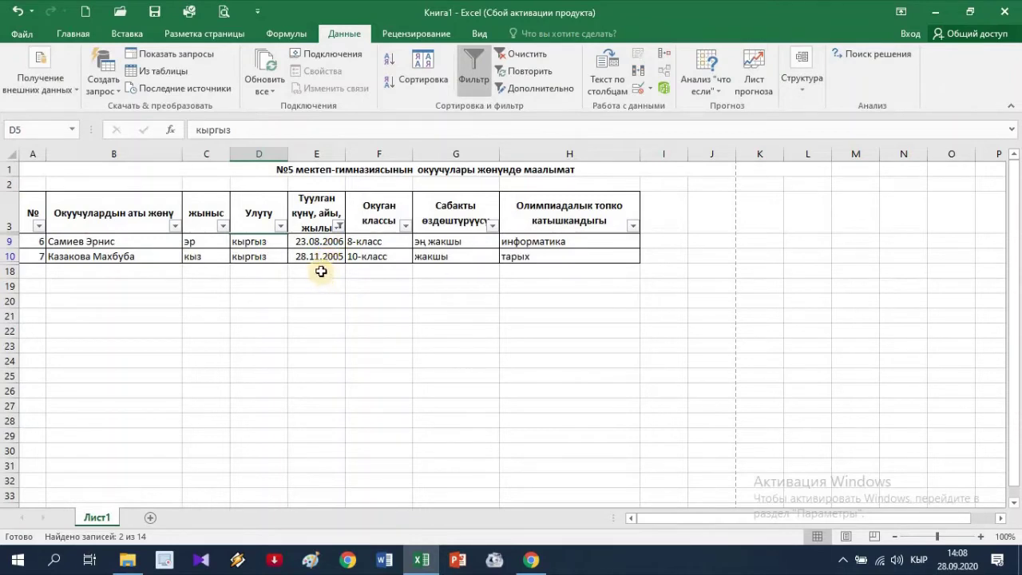
Undo both year filters, then filter Сабакты өздөштүрүүсү to эң жакшы via the search box.
click(17, 12)
click(17, 12)
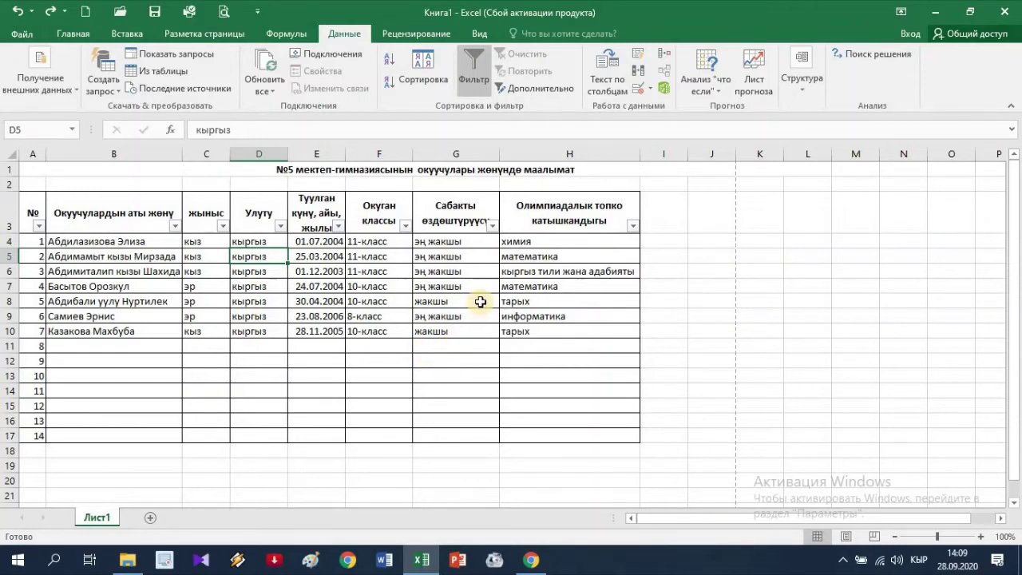
click(492, 227)
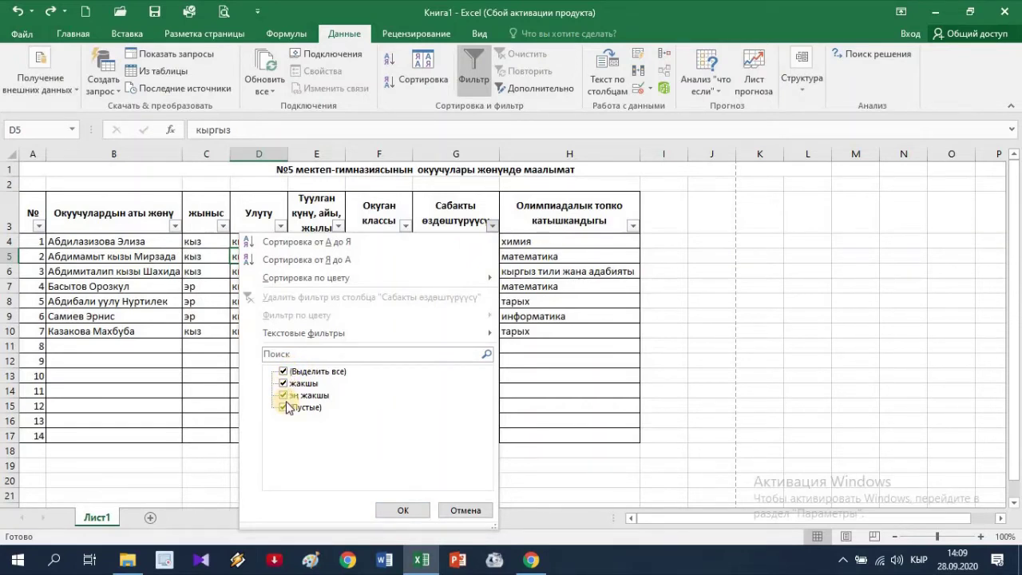
click(307, 357)
text(эң жакшы)
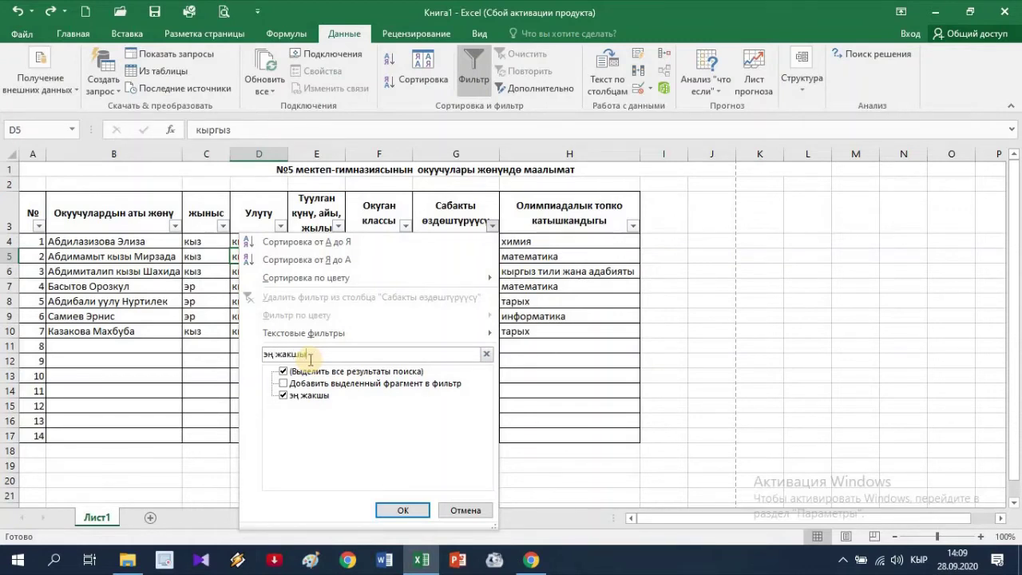
click(403, 509)
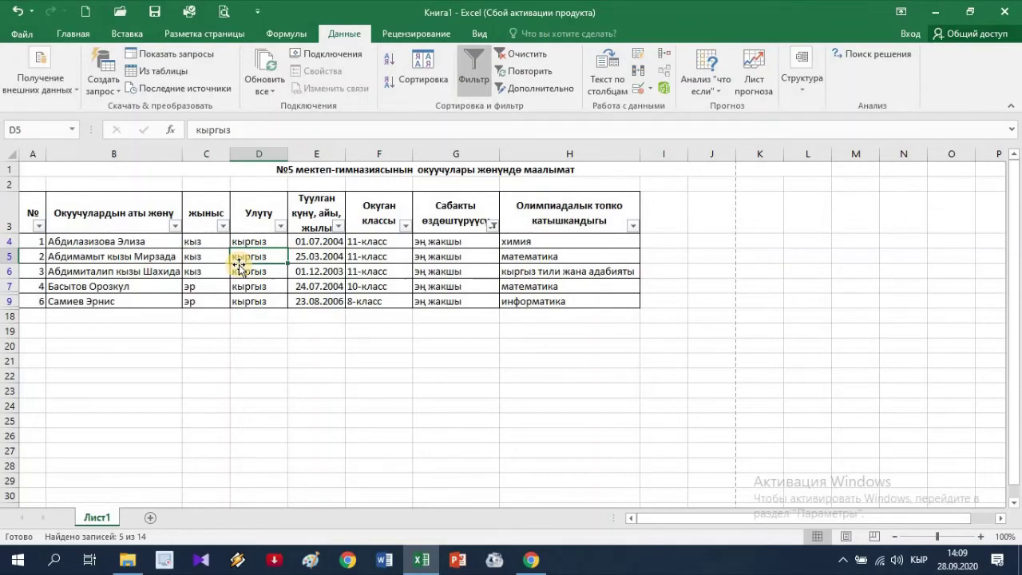
Undo the эң жакшы filter, apply a математика filter on column H, then undo it.
click(18, 11)
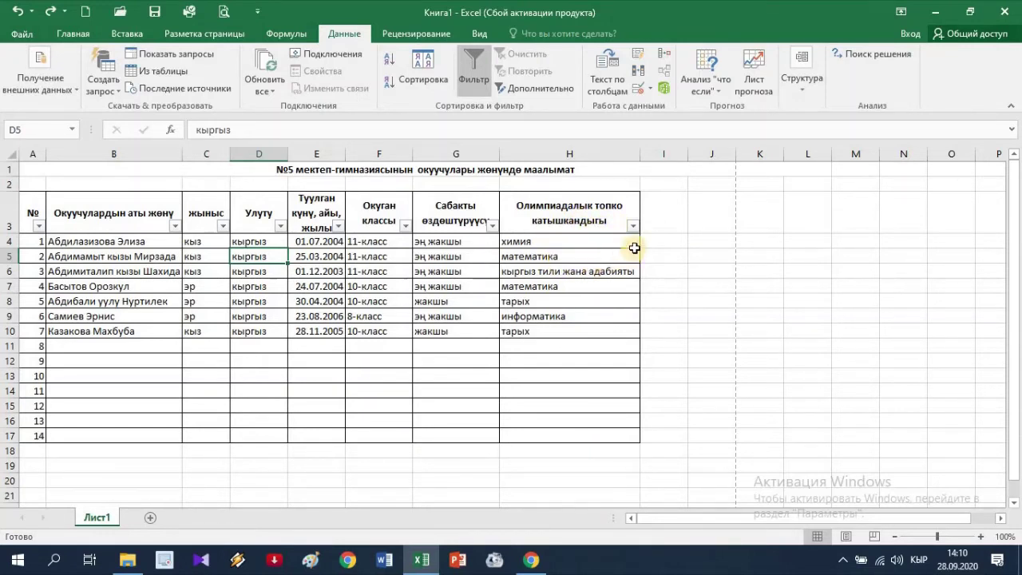
click(633, 227)
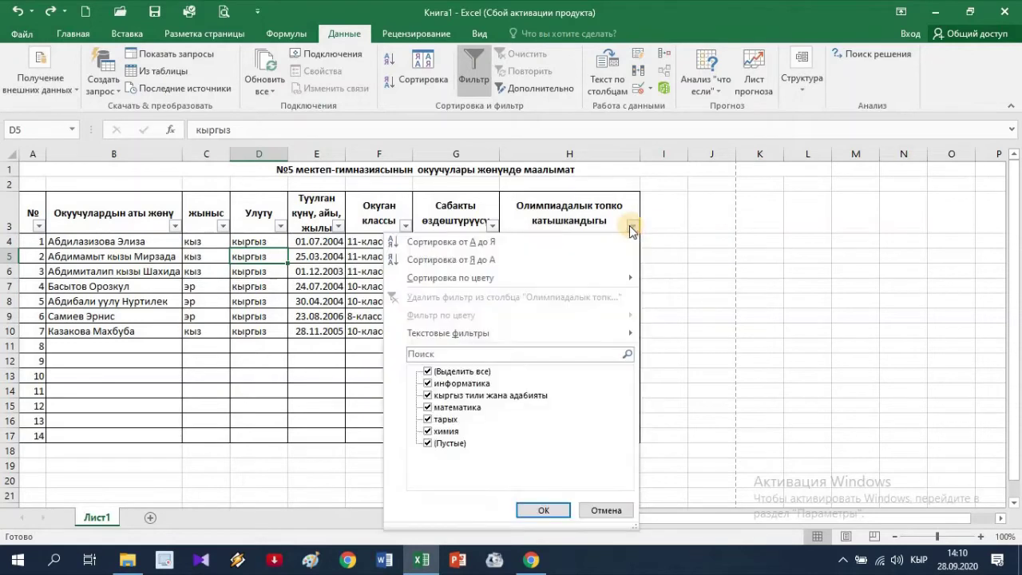
click(472, 355)
text(математика)
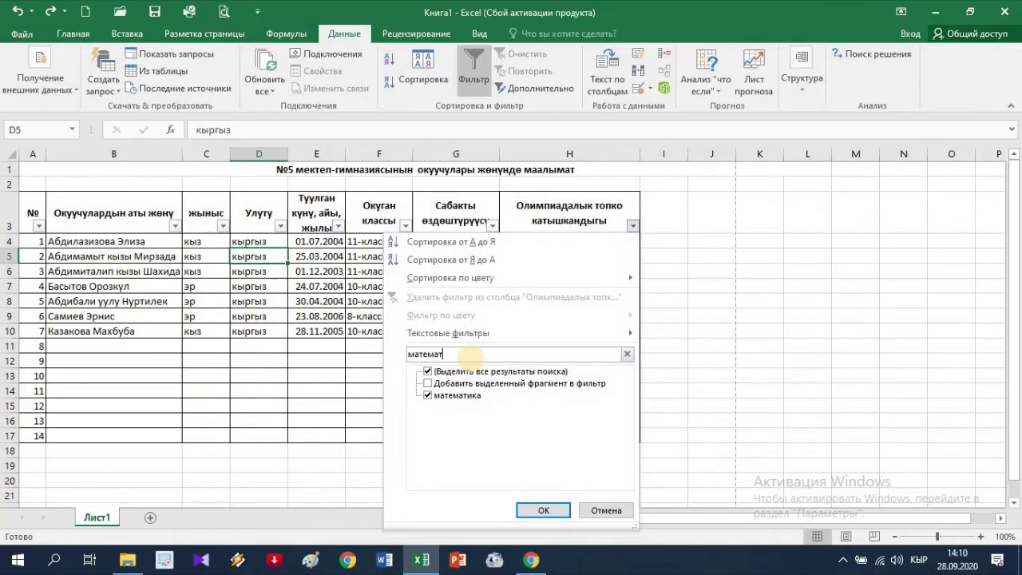
click(543, 511)
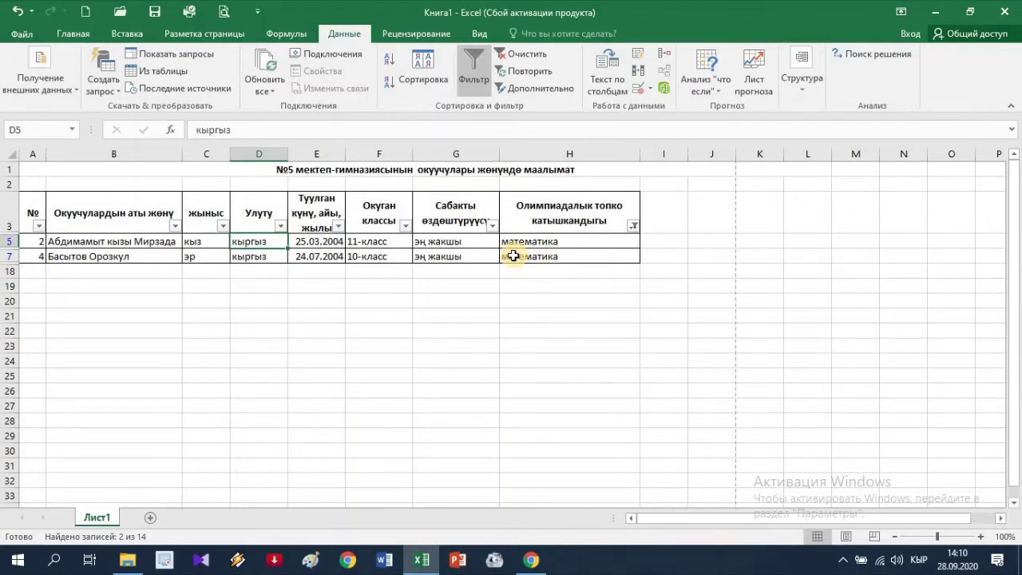
click(18, 13)
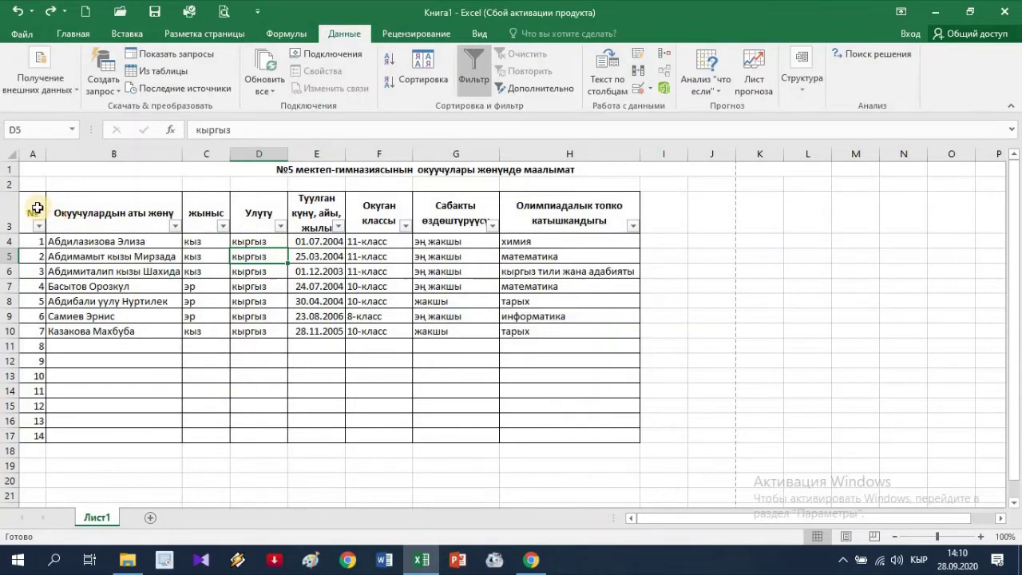
Format A3:H17 as a table in a blue style with a header row and banded rows.
mouse_move(32, 212)
mouse_down()
mouse_move(587, 277)
mouse_move(589, 436)
mouse_up()
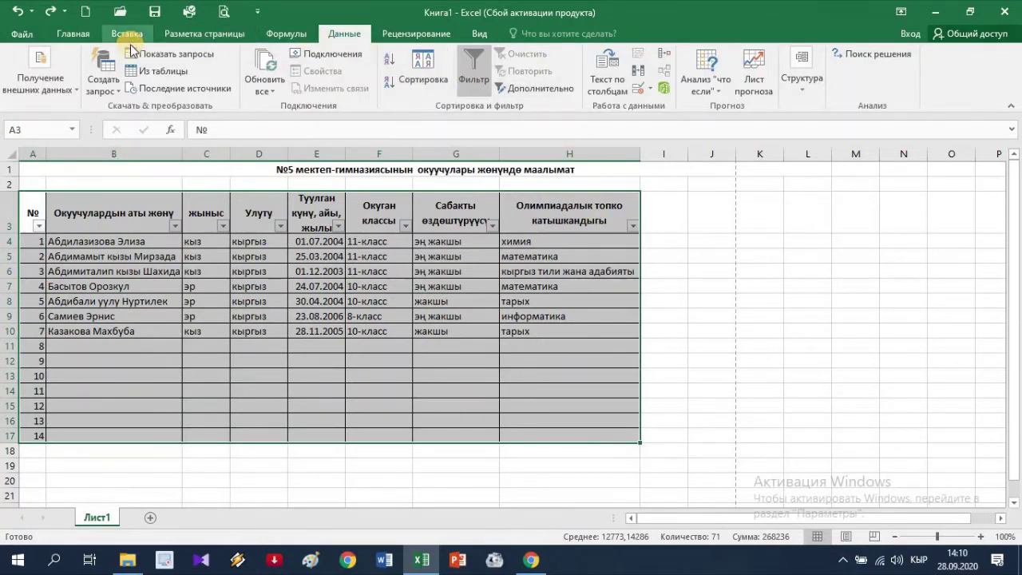
click(75, 34)
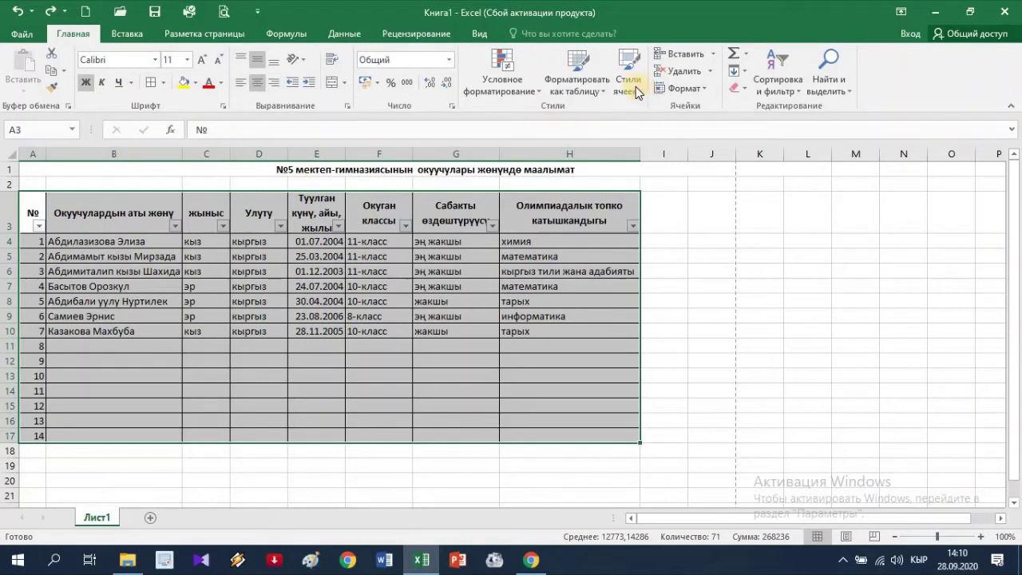
click(589, 79)
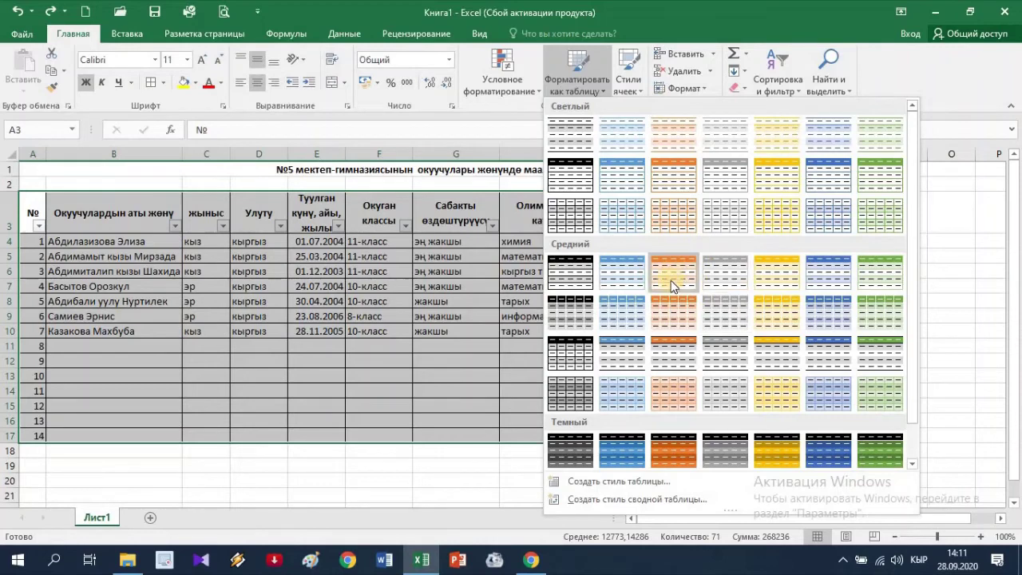
click(623, 274)
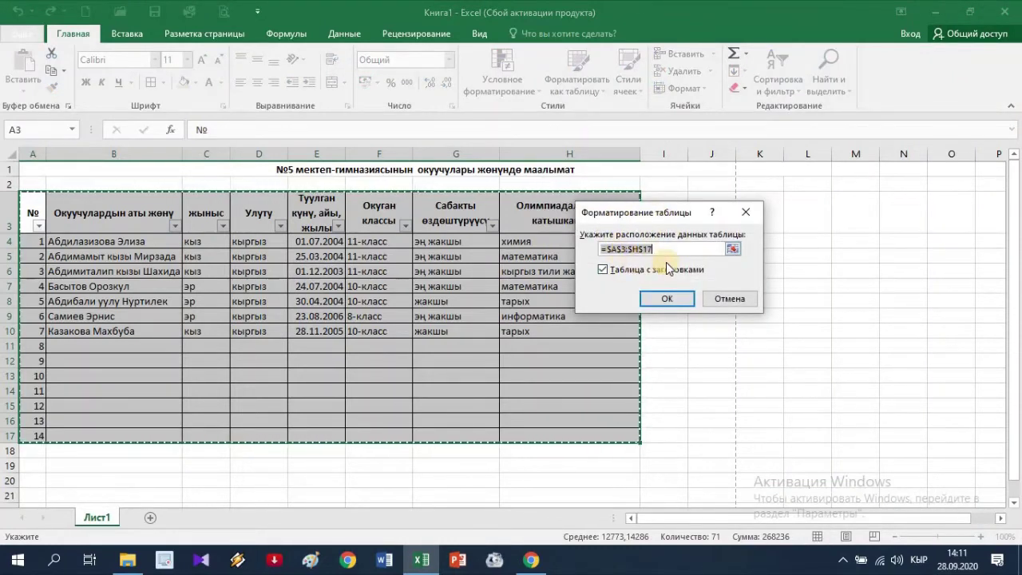
click(667, 299)
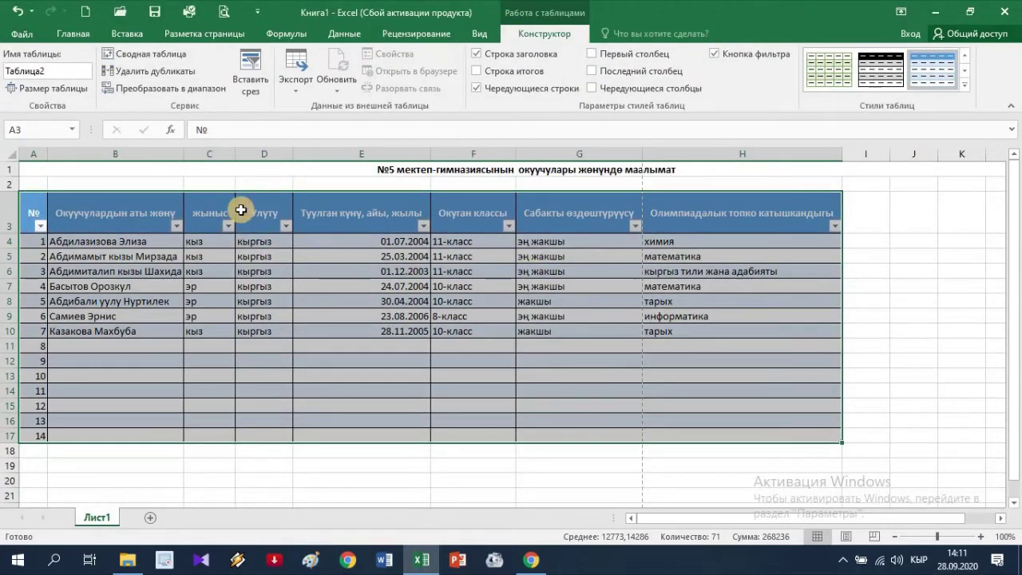
Narrow columns E, F, G and H so their headers wrap, then reselect A3:H17.
click(274, 390)
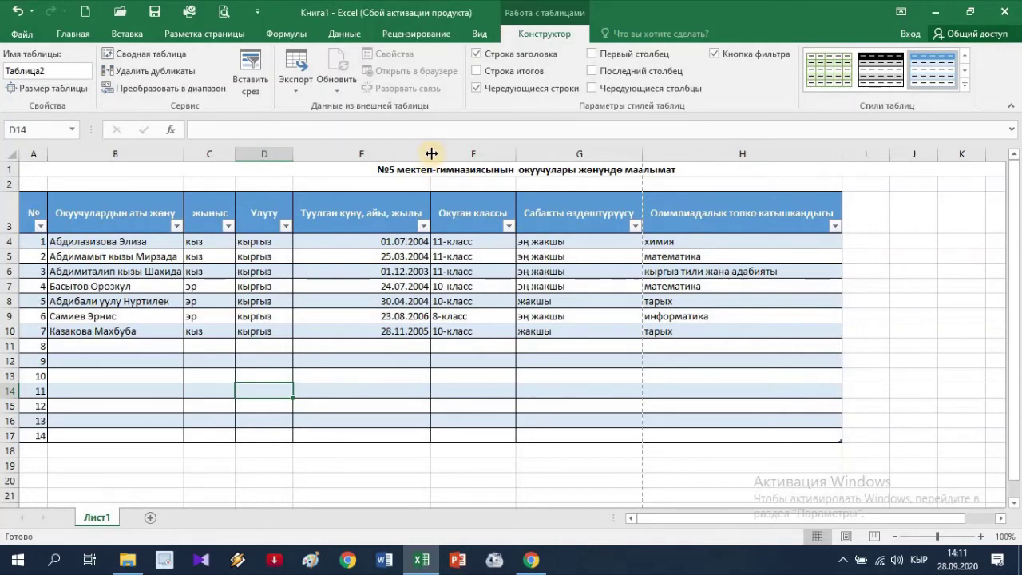
drag(429, 154, 385, 160)
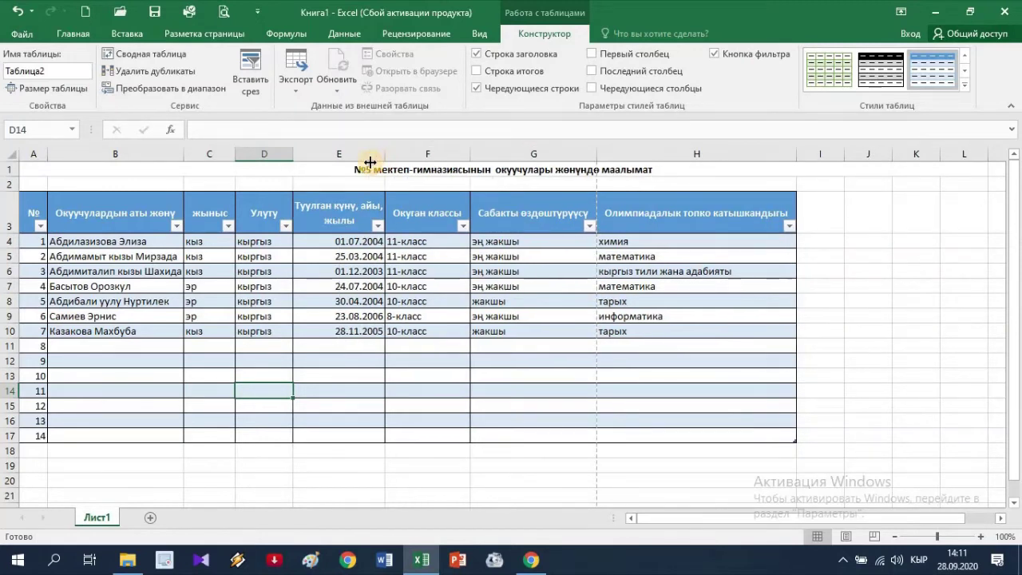
drag(385, 160, 363, 166)
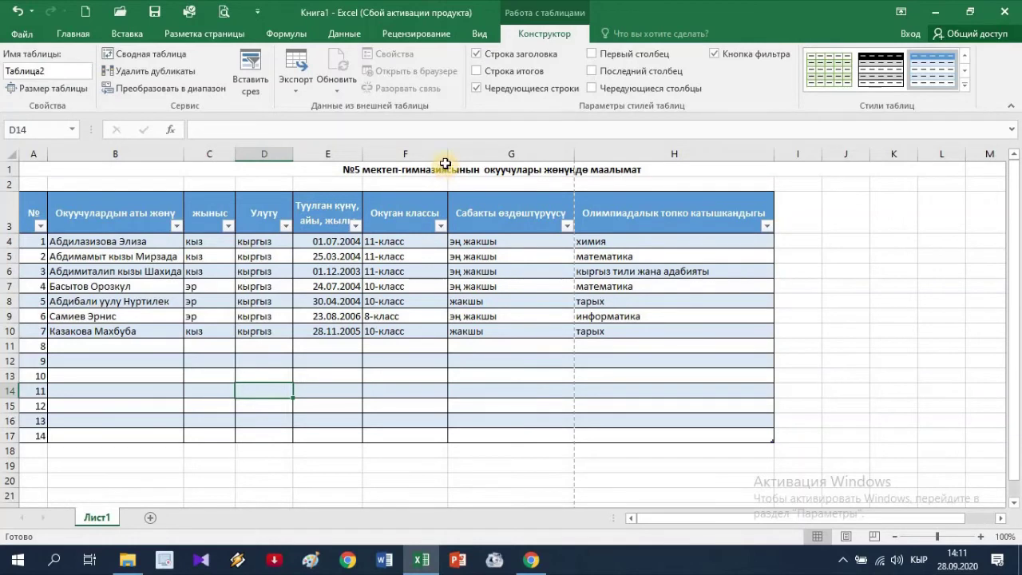
drag(445, 156, 422, 163)
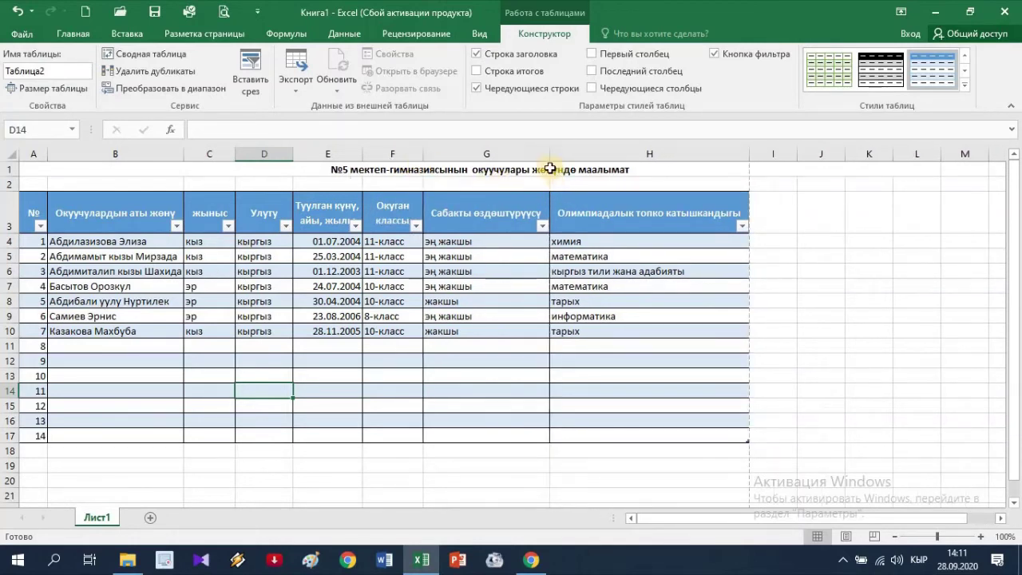
drag(532, 159, 490, 164)
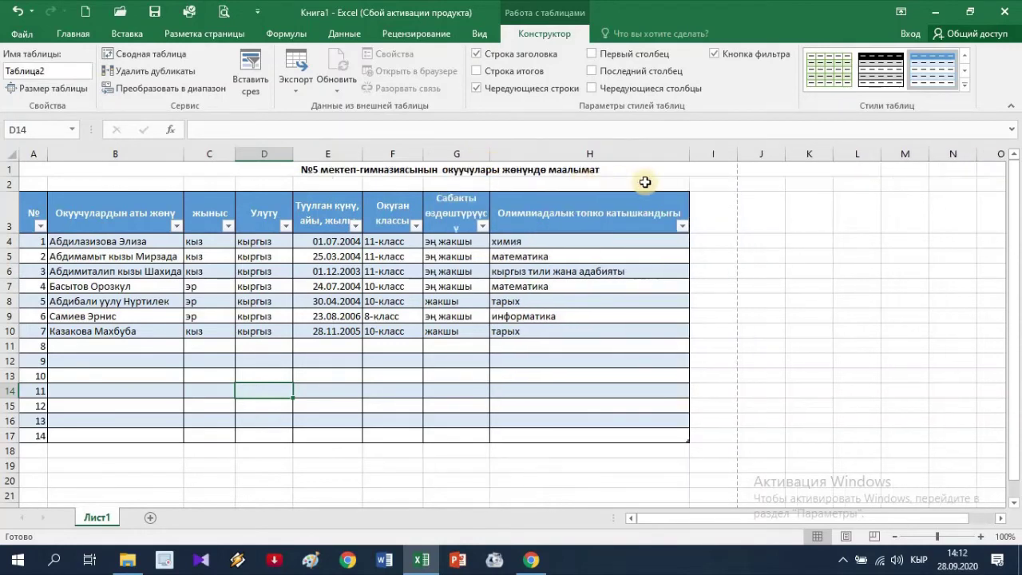
drag(687, 152, 648, 179)
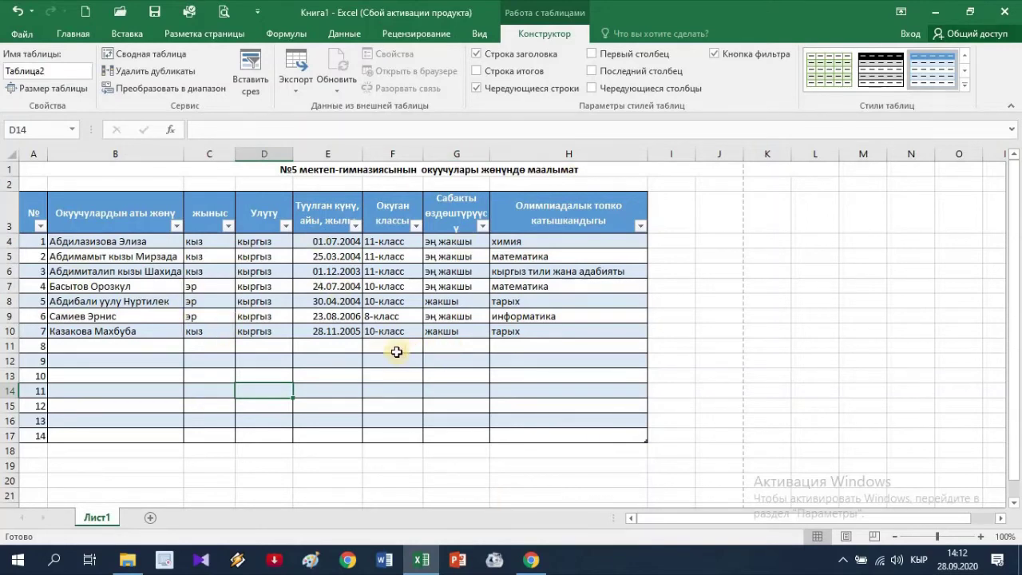
scroll(396, 352, down, 1)
scroll(392, 349, down, 2)
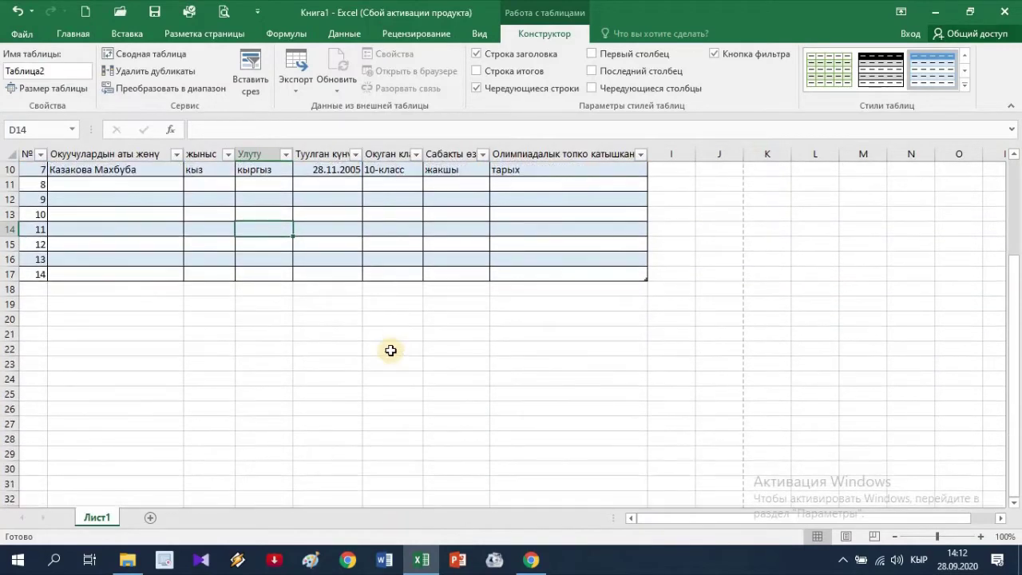
scroll(392, 349, up, 3)
mouse_move(31, 213)
mouse_down()
mouse_move(589, 414)
mouse_move(588, 438)
mouse_up()
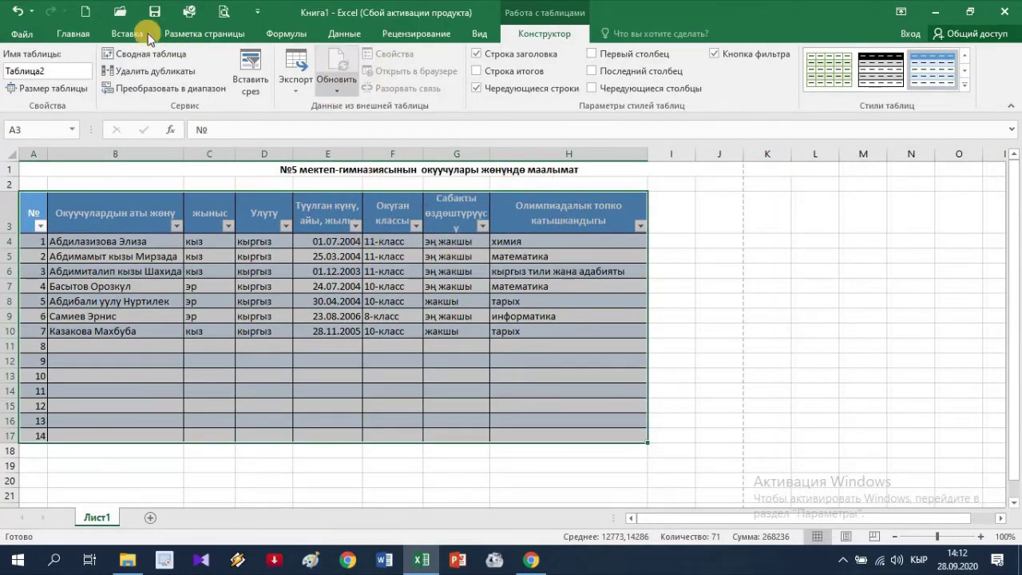
click(73, 33)
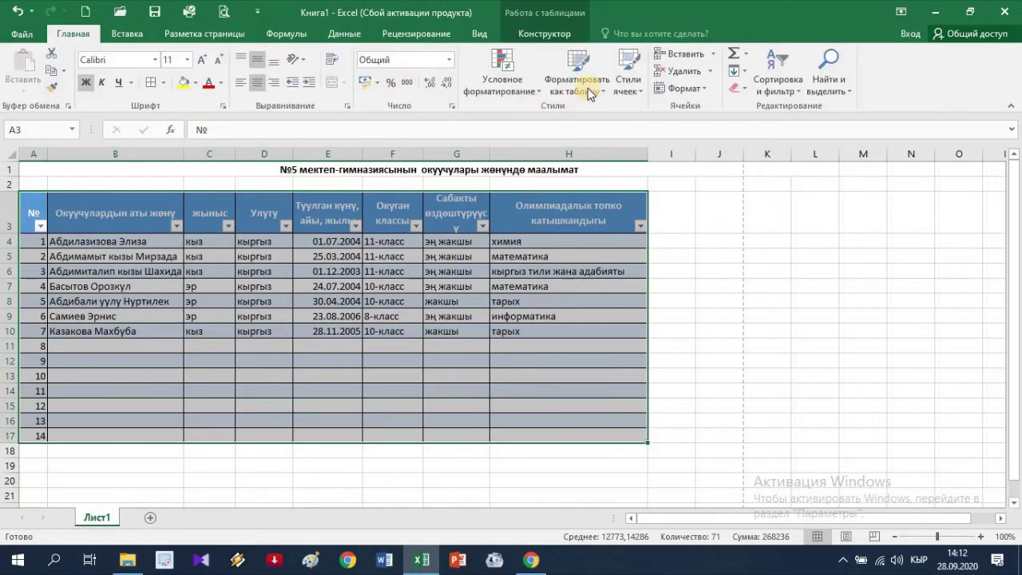
click(585, 84)
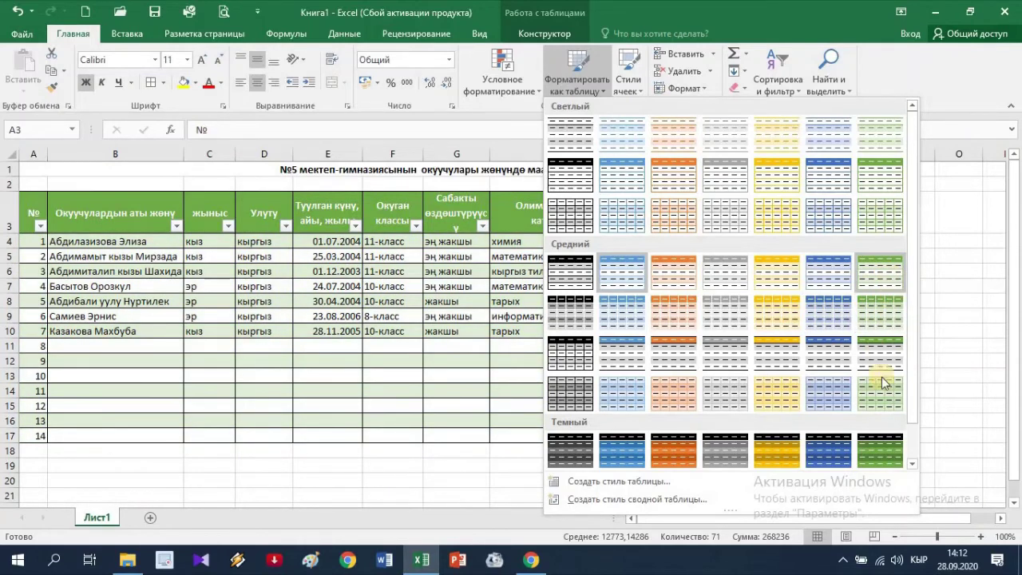
scroll(879, 410, down, 1)
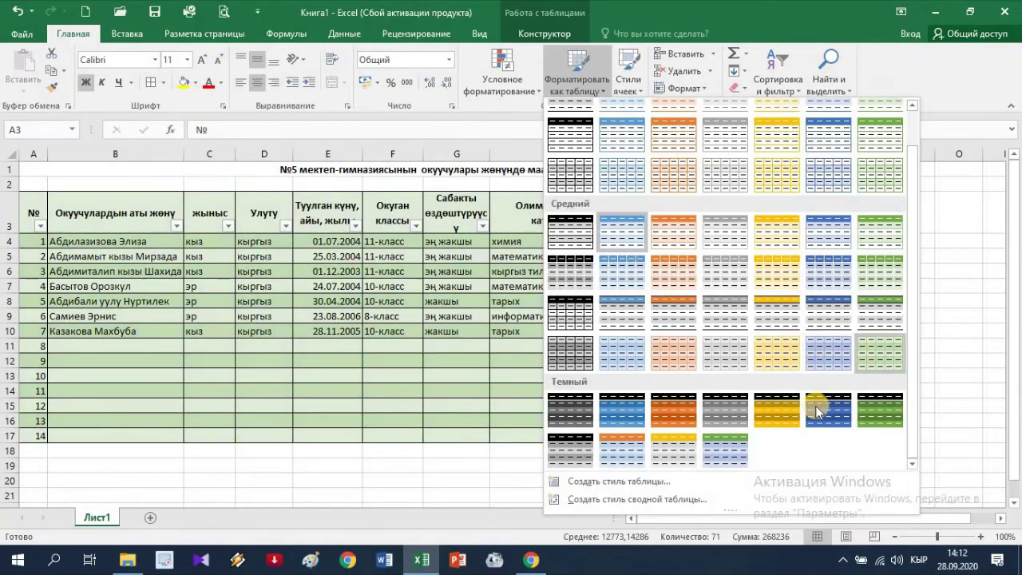
click(820, 411)
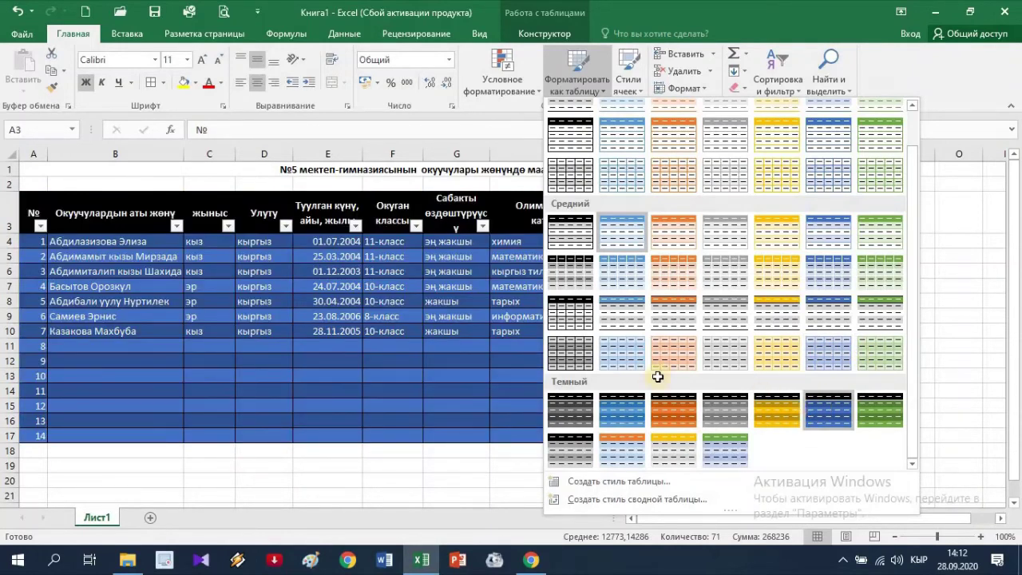
click(611, 374)
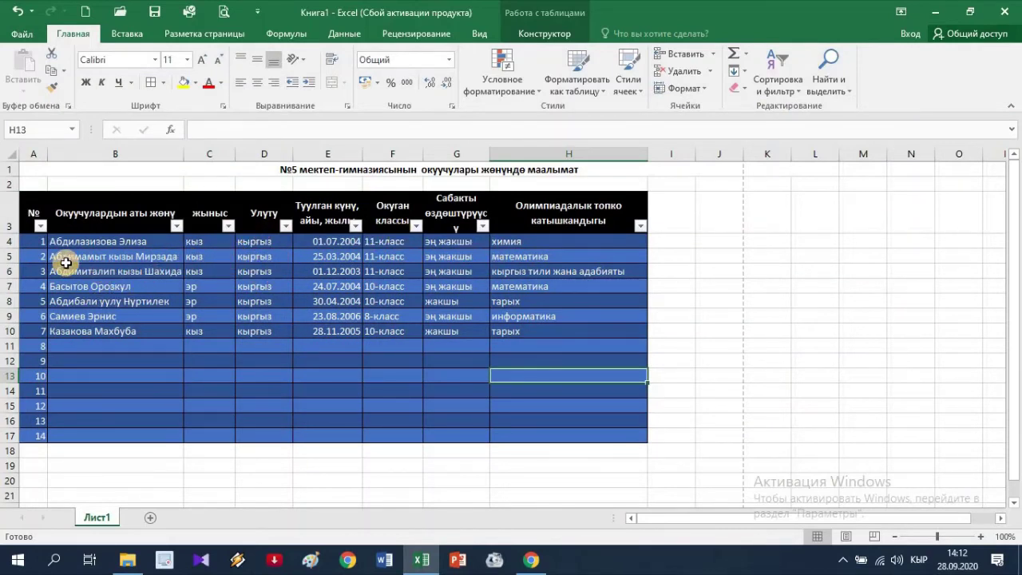
click(12, 15)
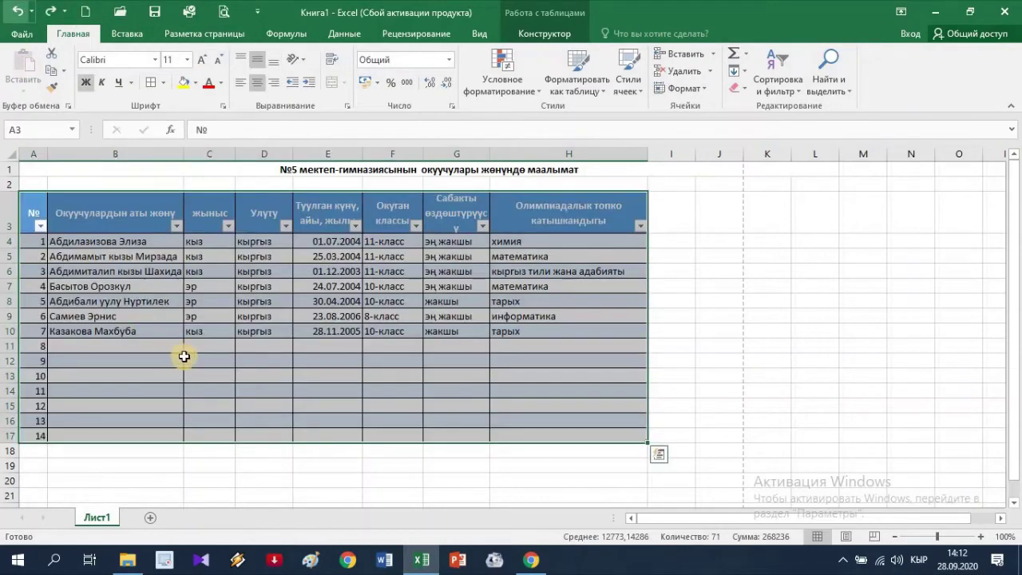
click(37, 270)
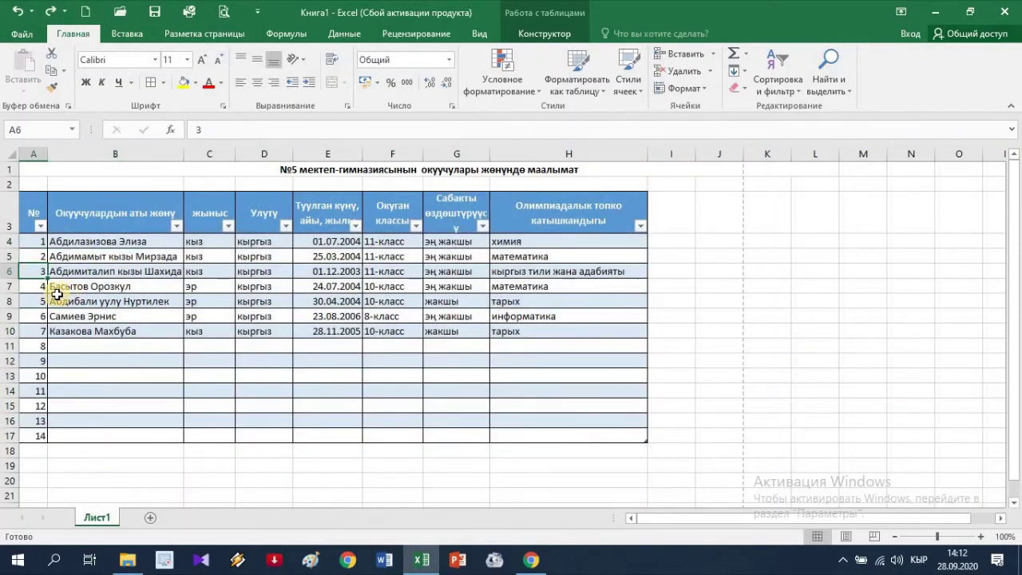
Fill table row 5 (A5:H5) with yellow.
click(33, 257)
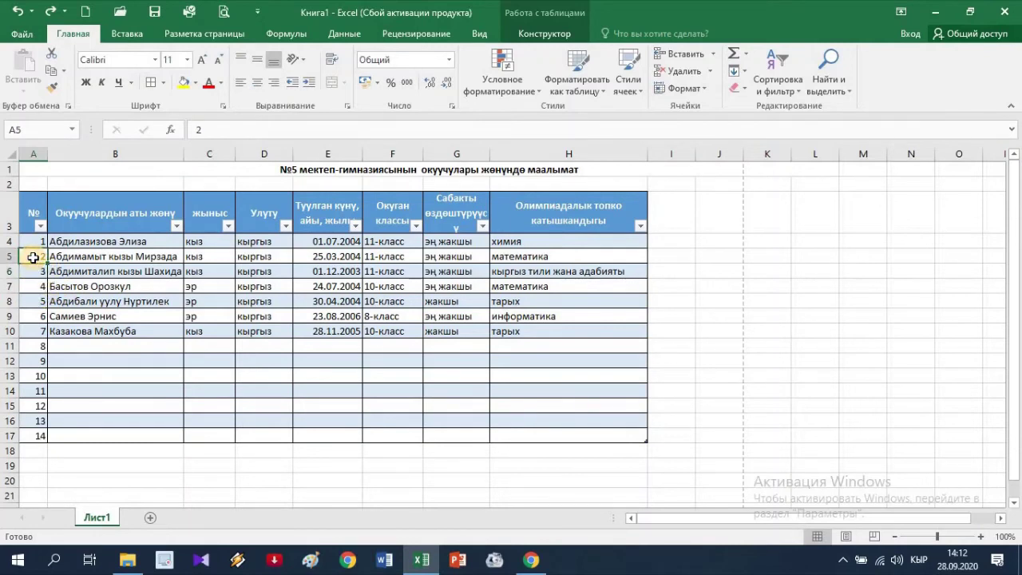
mouse_move(32, 257)
mouse_down()
mouse_move(517, 266)
mouse_move(535, 254)
mouse_up()
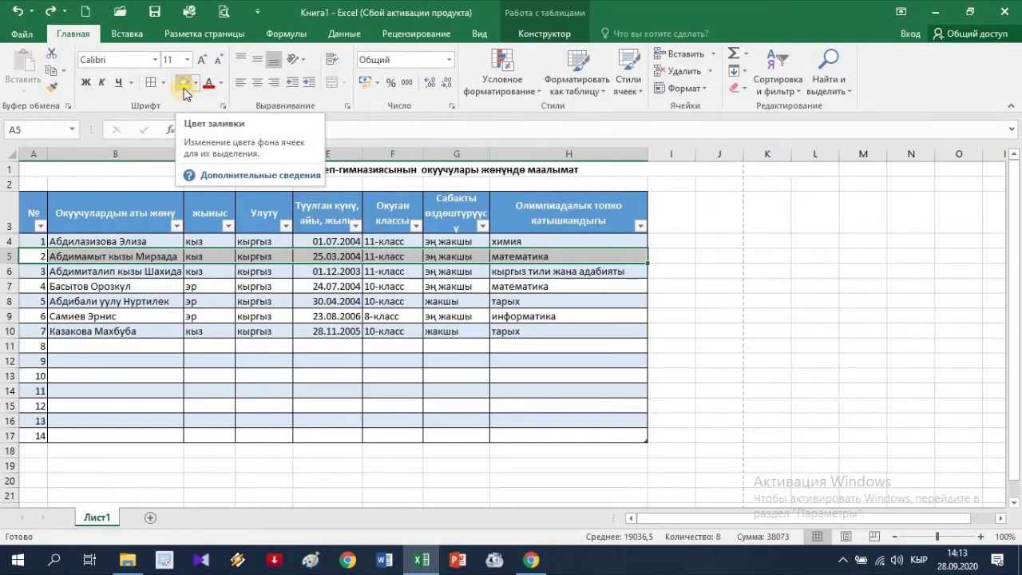
click(196, 84)
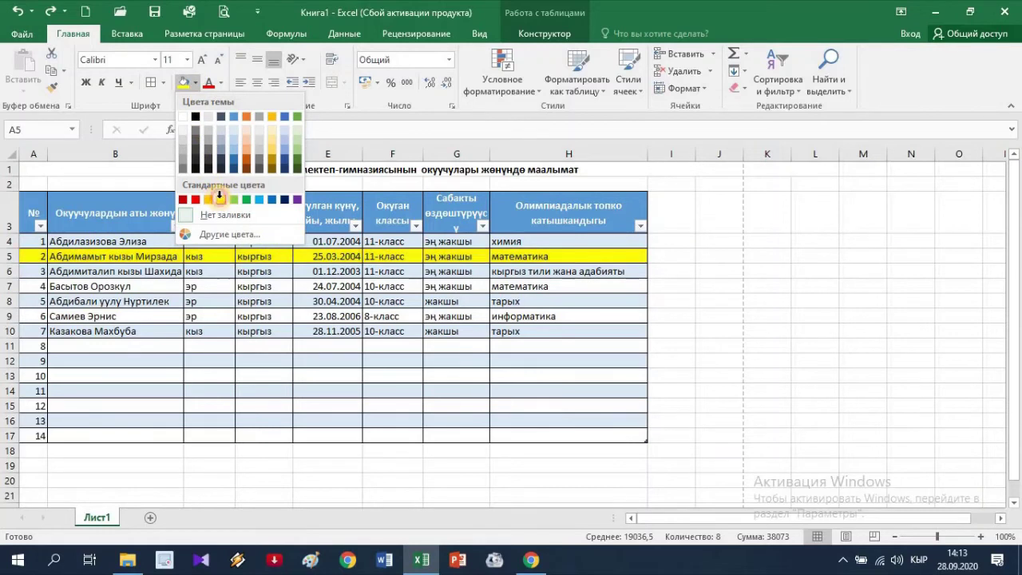
click(220, 199)
click(206, 275)
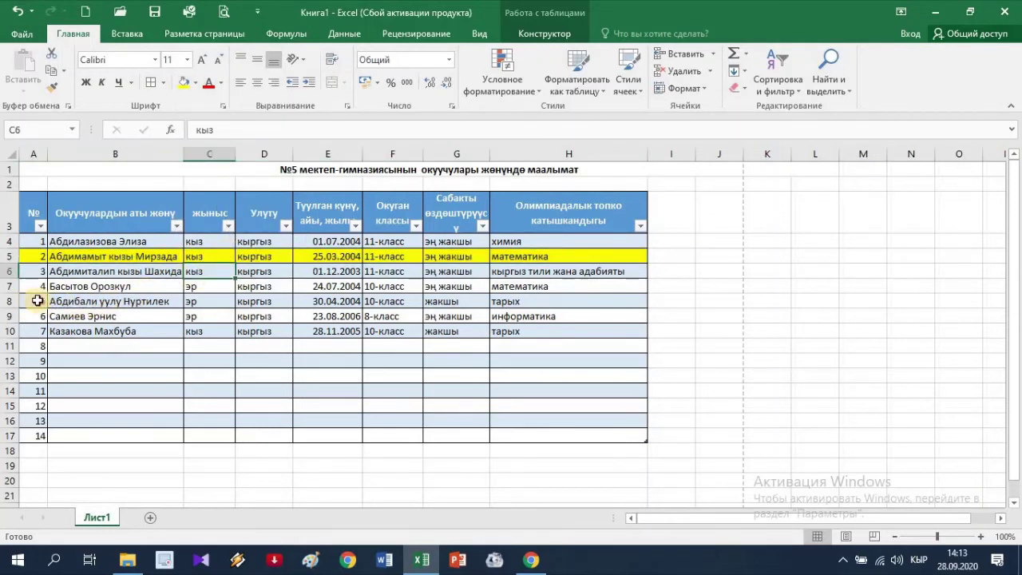
Fill table row 8 (A8:H8) with green.
drag(38, 300, 593, 261)
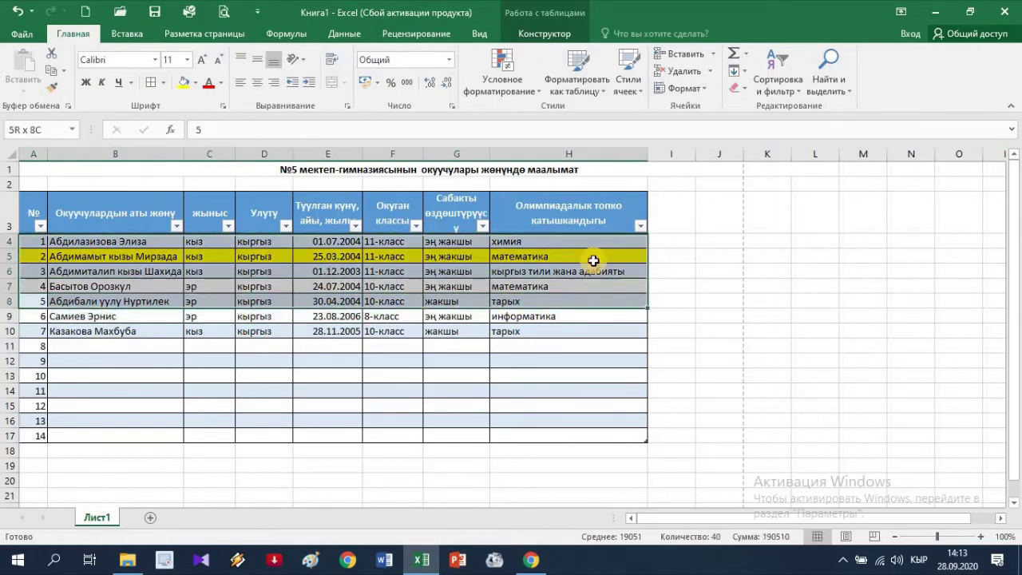
drag(594, 261, 591, 301)
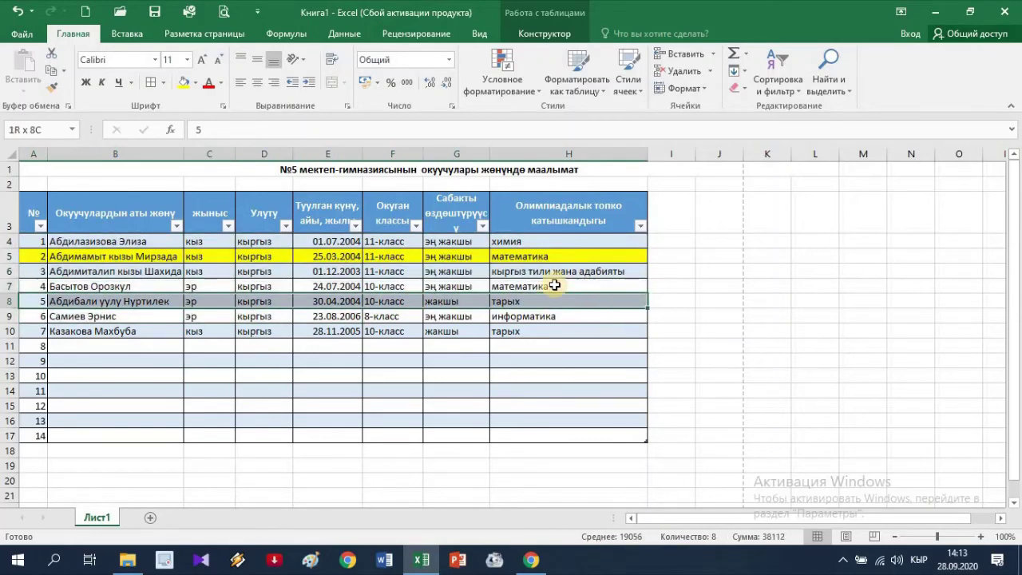
click(195, 83)
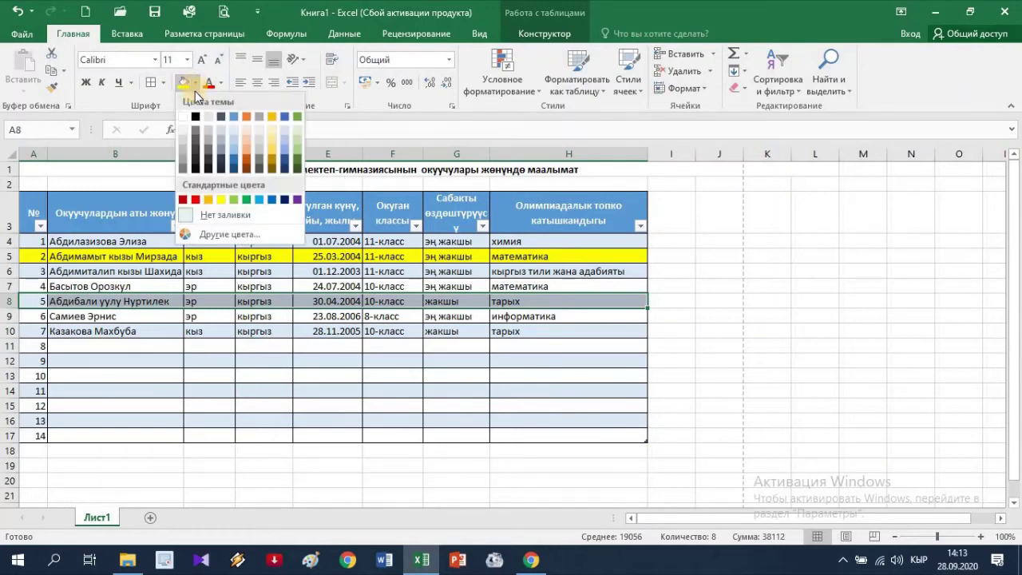
click(246, 199)
click(274, 331)
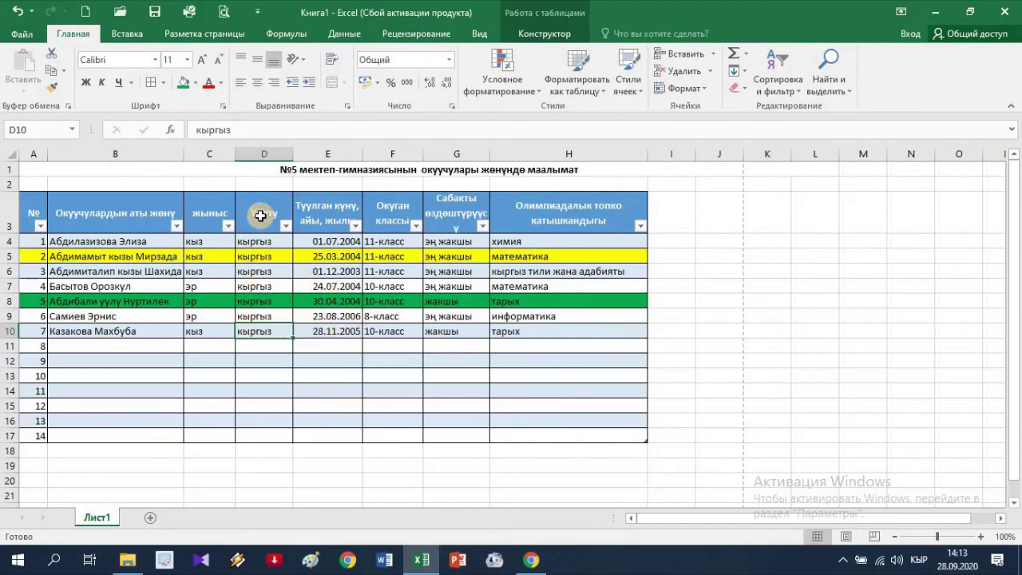
Fill the Улуту column D3:D17 with light blue.
drag(261, 211, 269, 438)
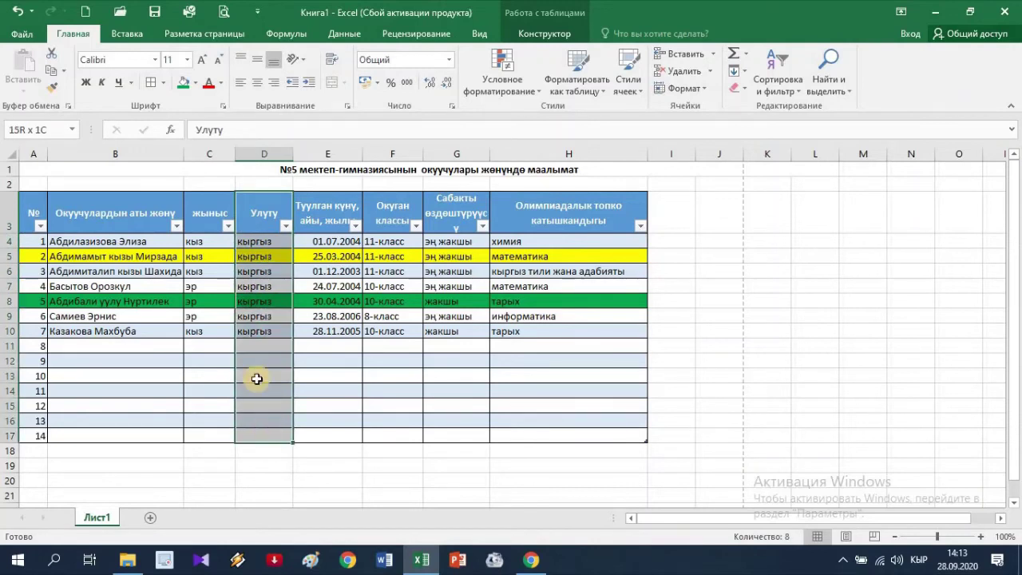
click(195, 85)
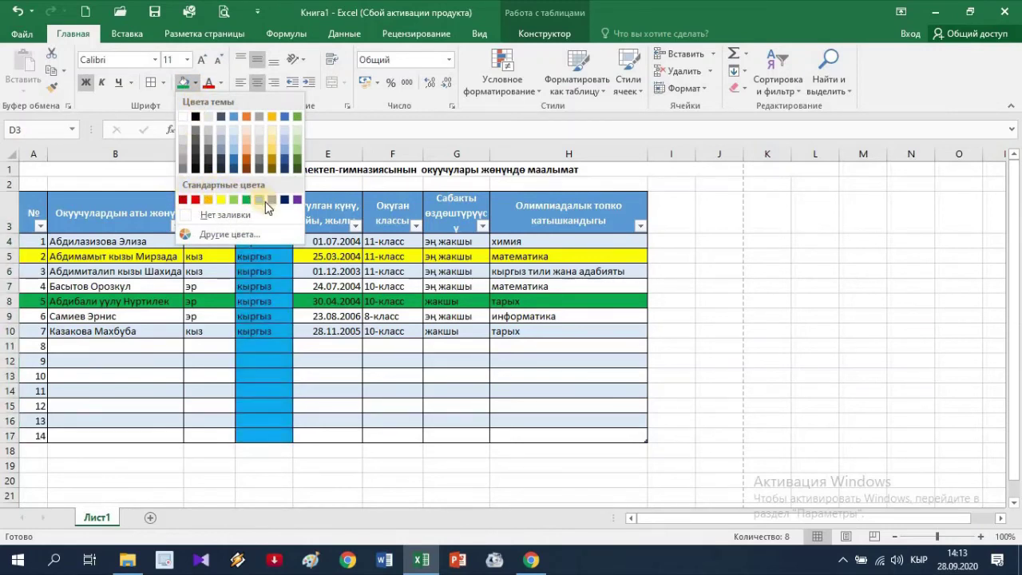
click(260, 200)
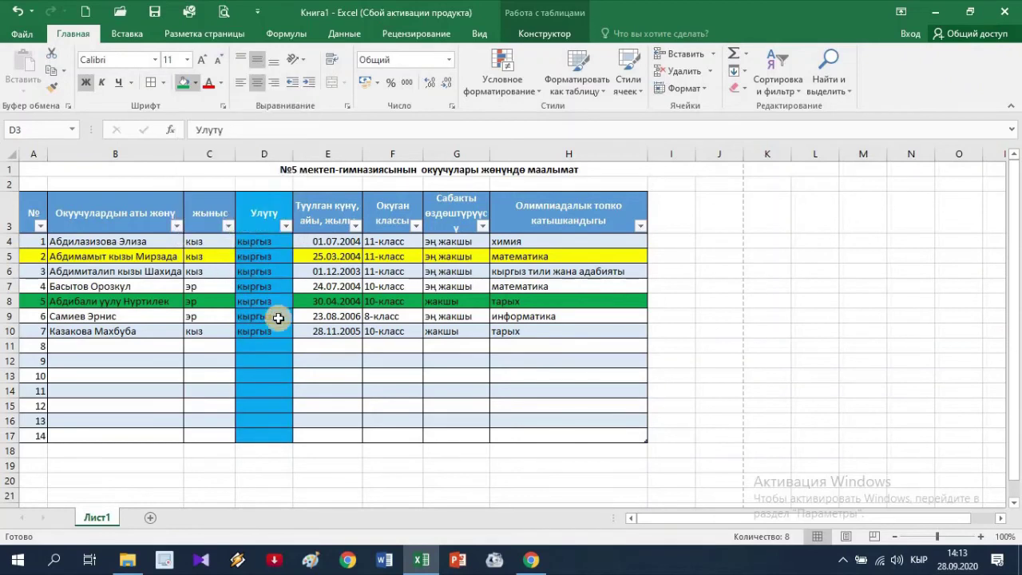
click(331, 362)
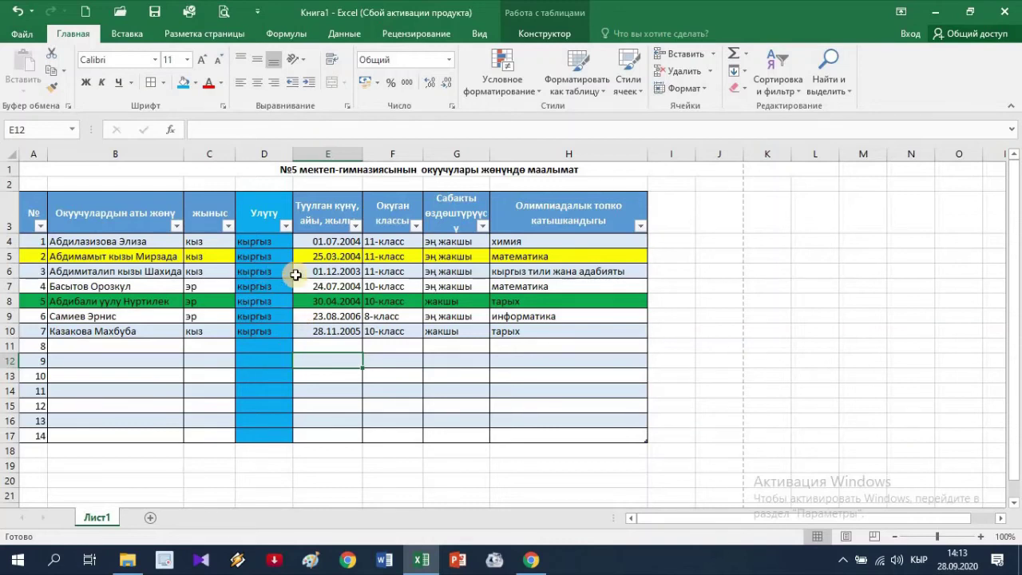
Apply the 3 Flags icon set to the number 1 in cell A4.
click(37, 242)
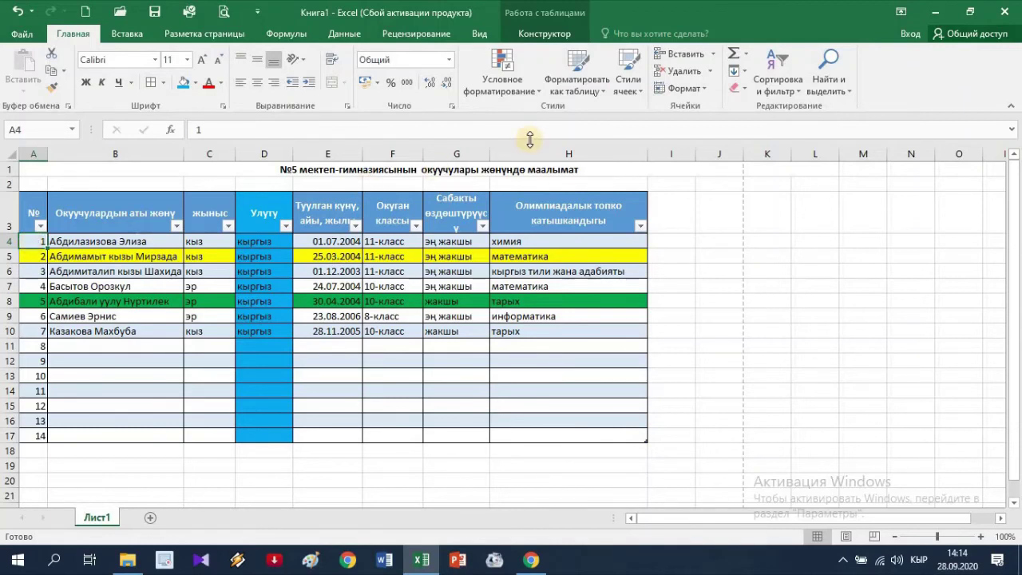
click(534, 88)
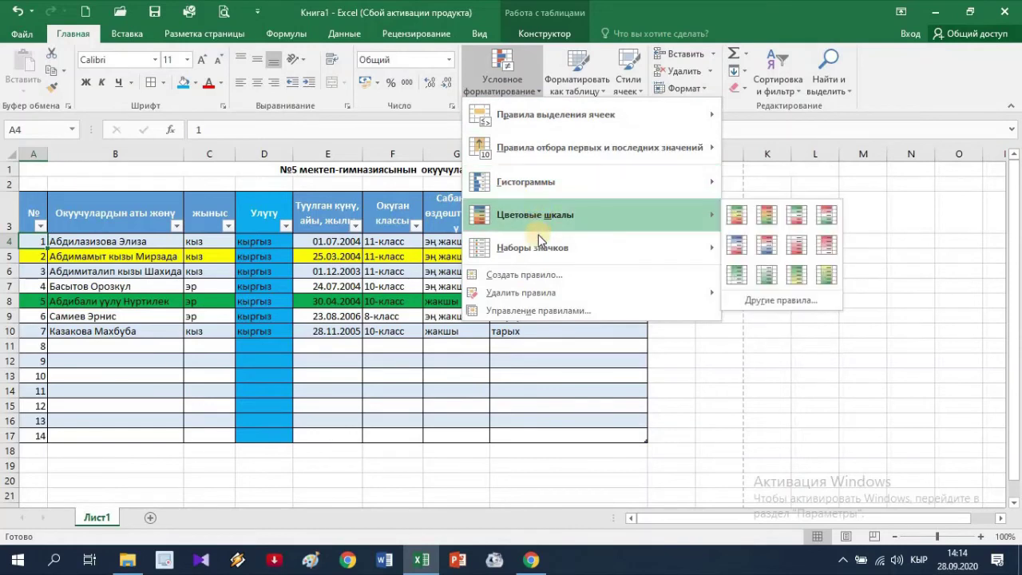
mouse_move(532, 248)
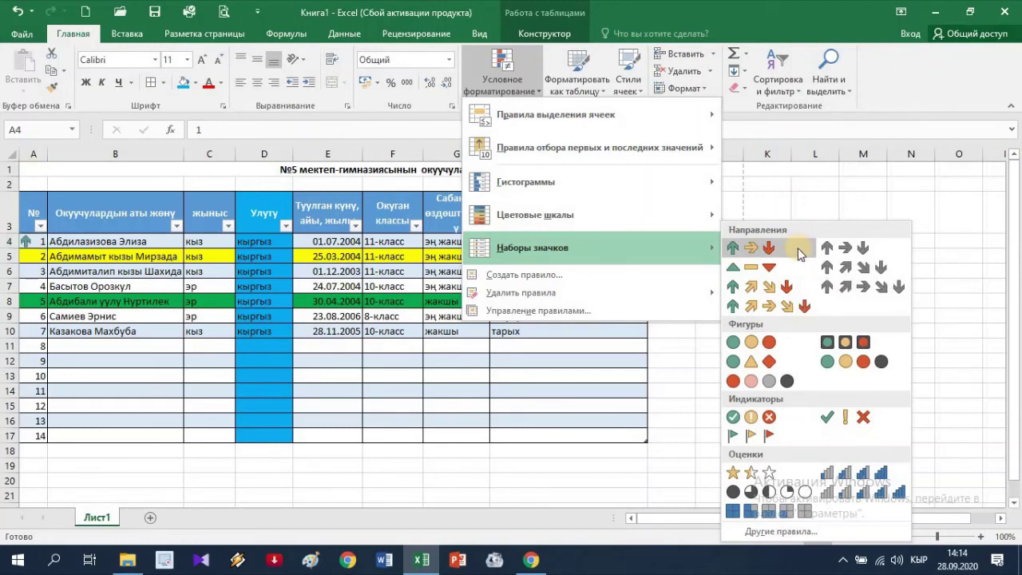
click(742, 435)
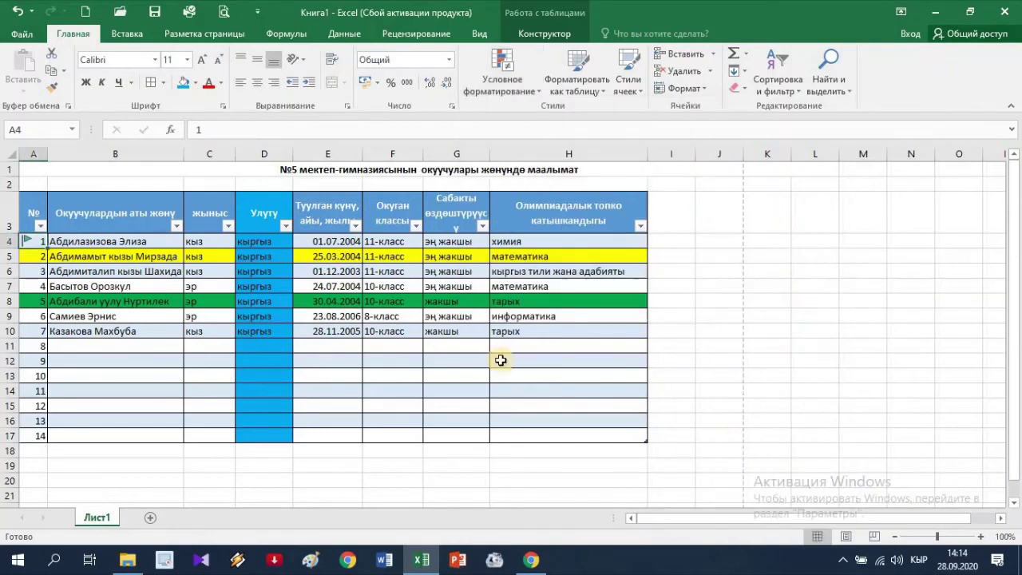
click(37, 259)
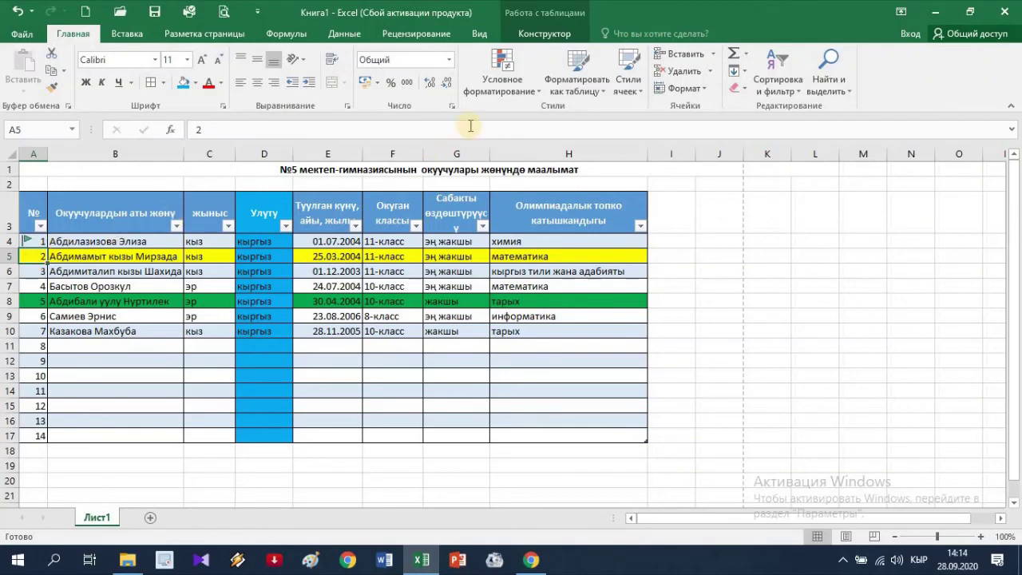
Apply the 3 Flags icon set to cell A5 and to table row 6.
click(501, 104)
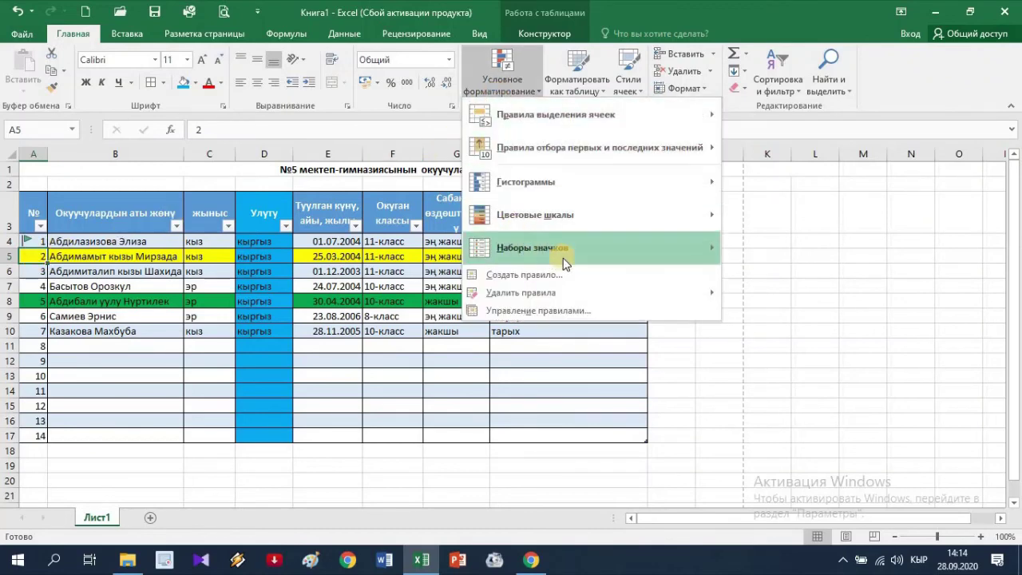
click(734, 438)
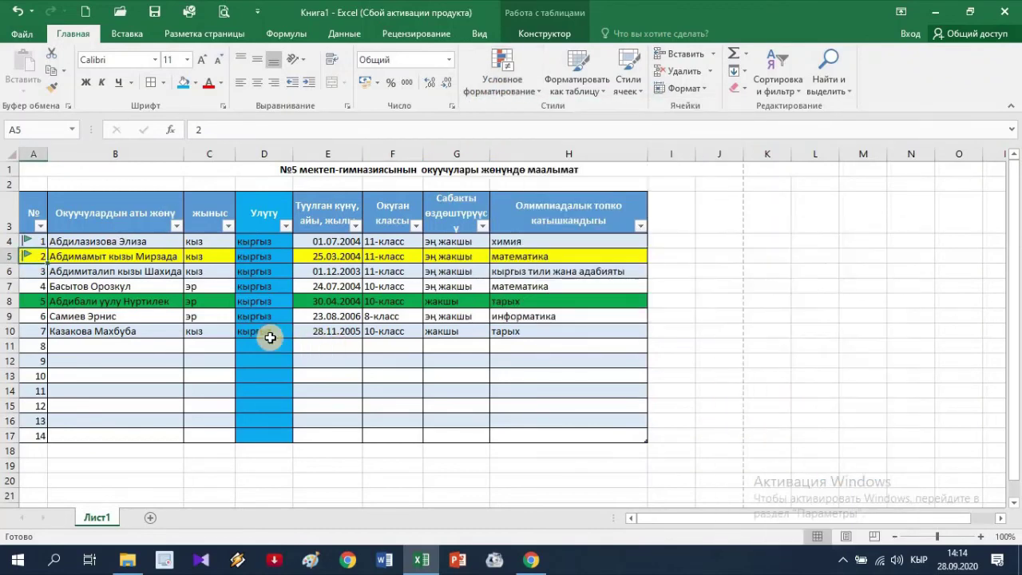
click(18, 270)
click(502, 80)
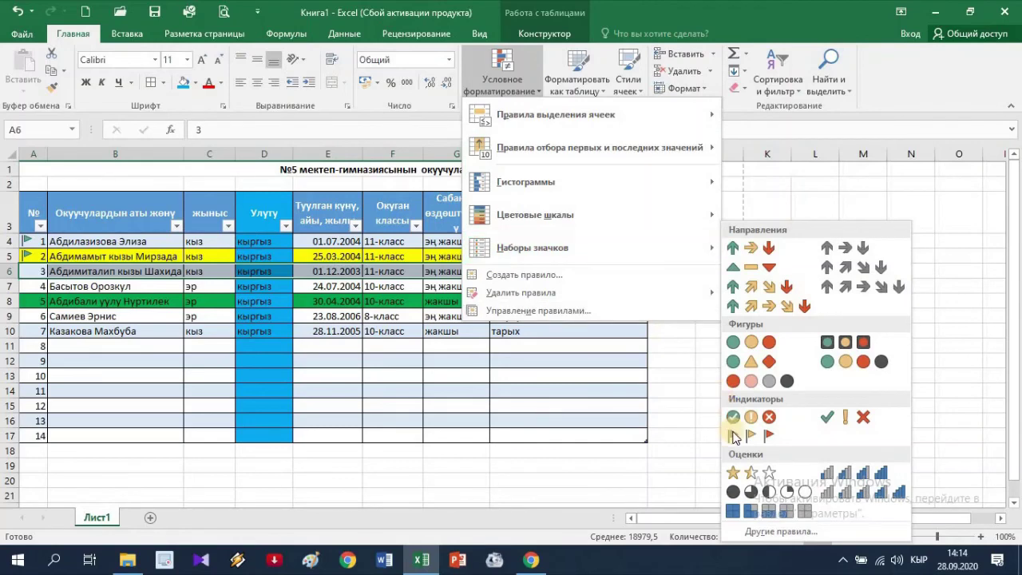
click(751, 435)
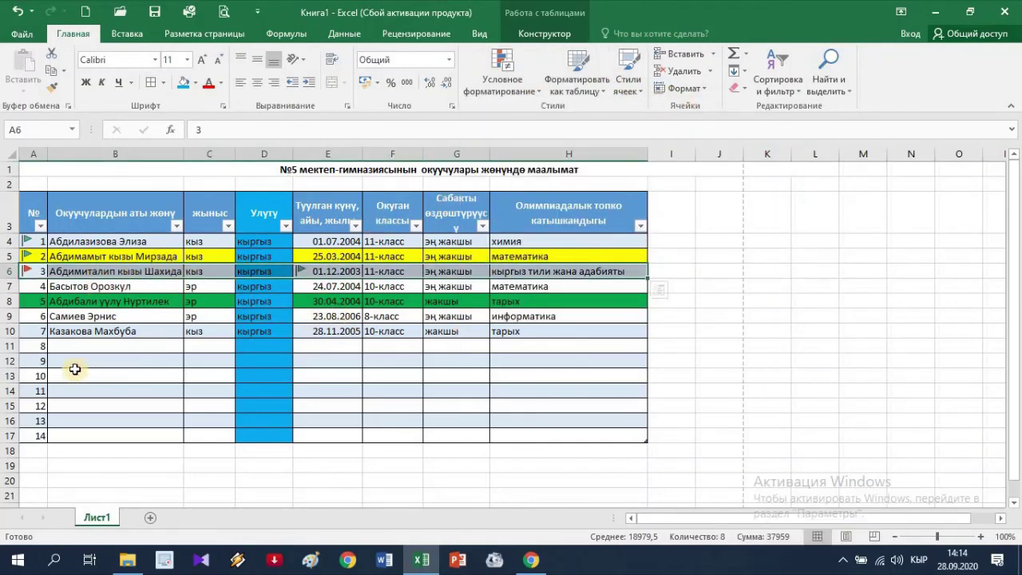
Apply the 3 Flags icon set to cell A9.
click(36, 320)
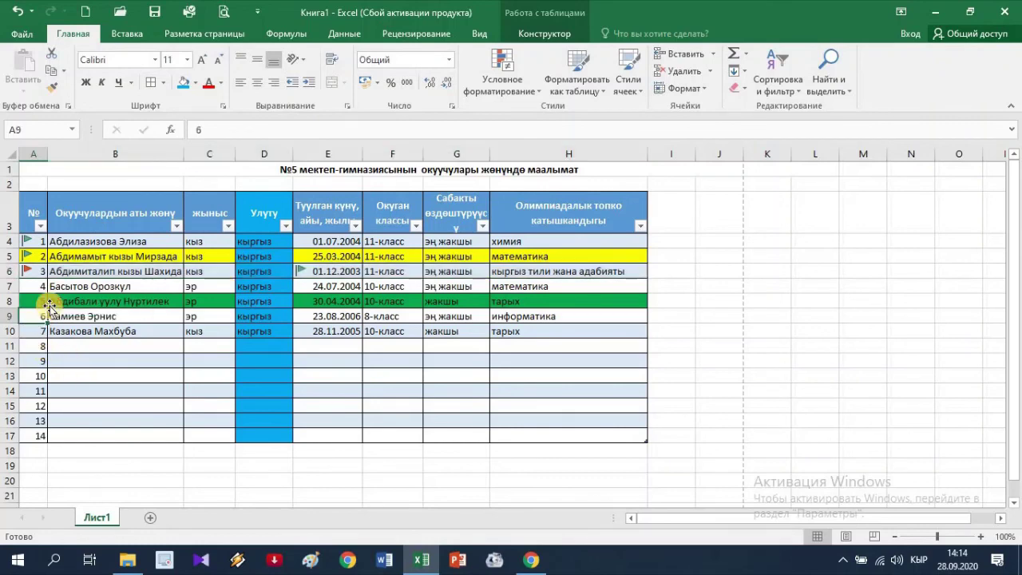
click(513, 88)
mouse_move(533, 248)
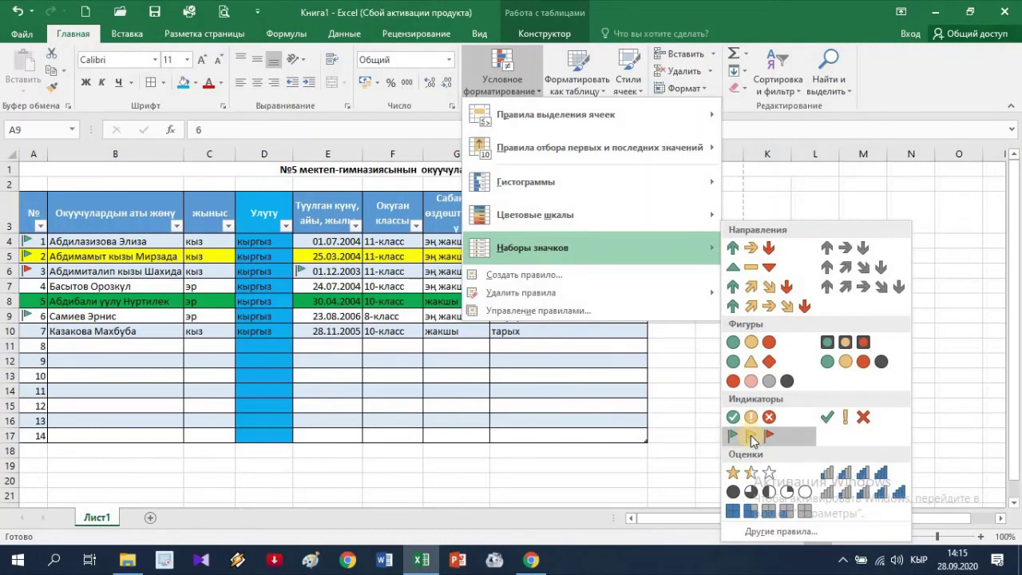
click(750, 435)
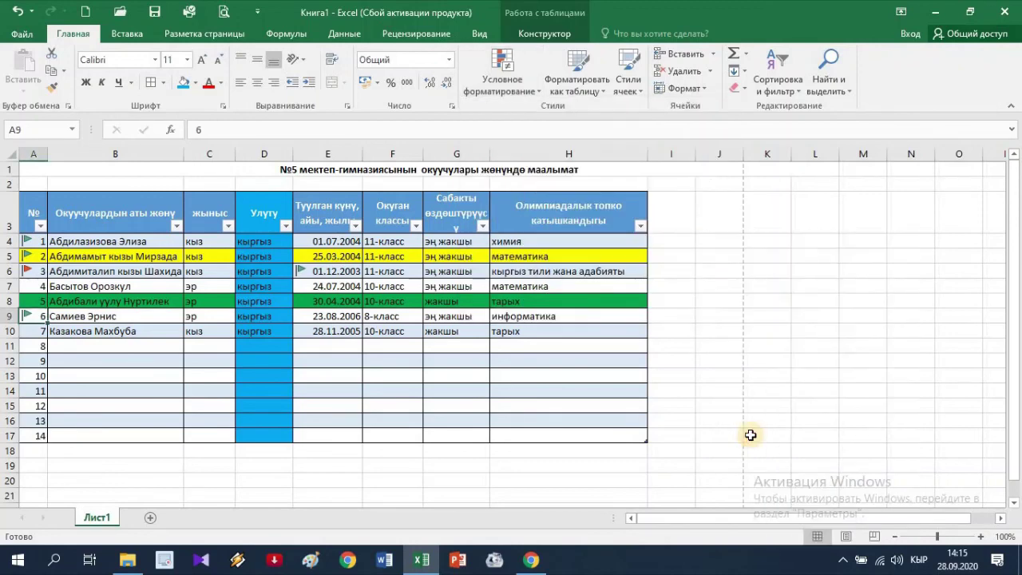